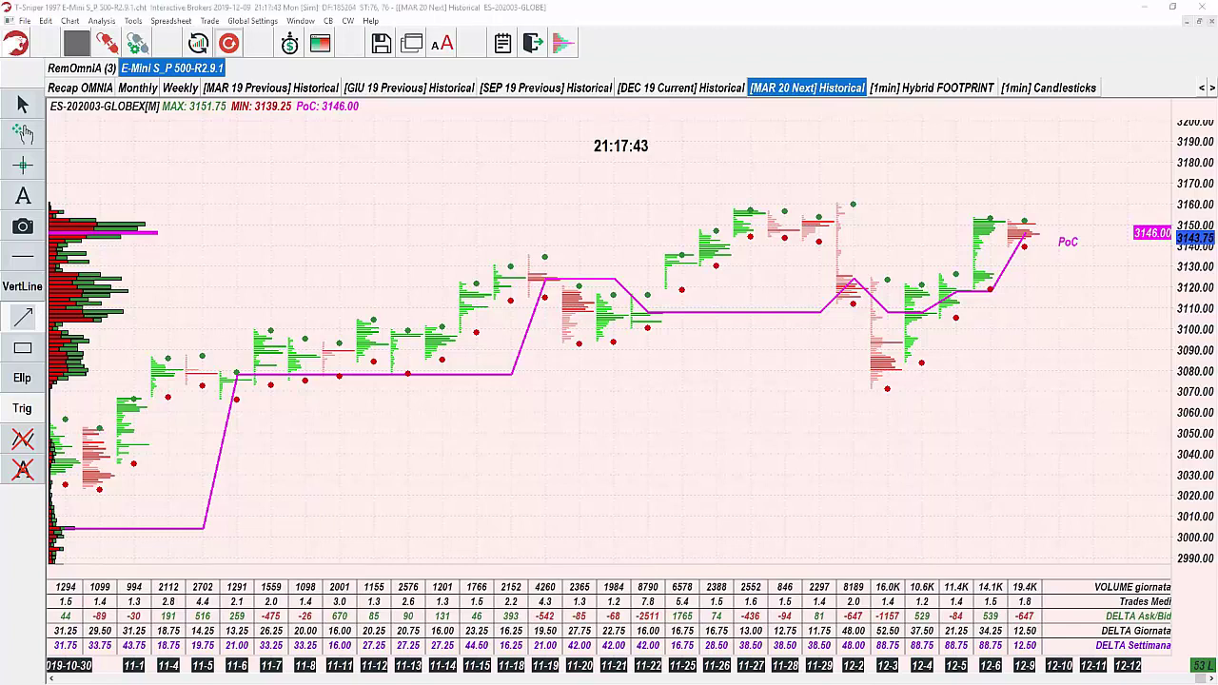
Step: View the Future Intraday course page in full-screen mode
key("F11")
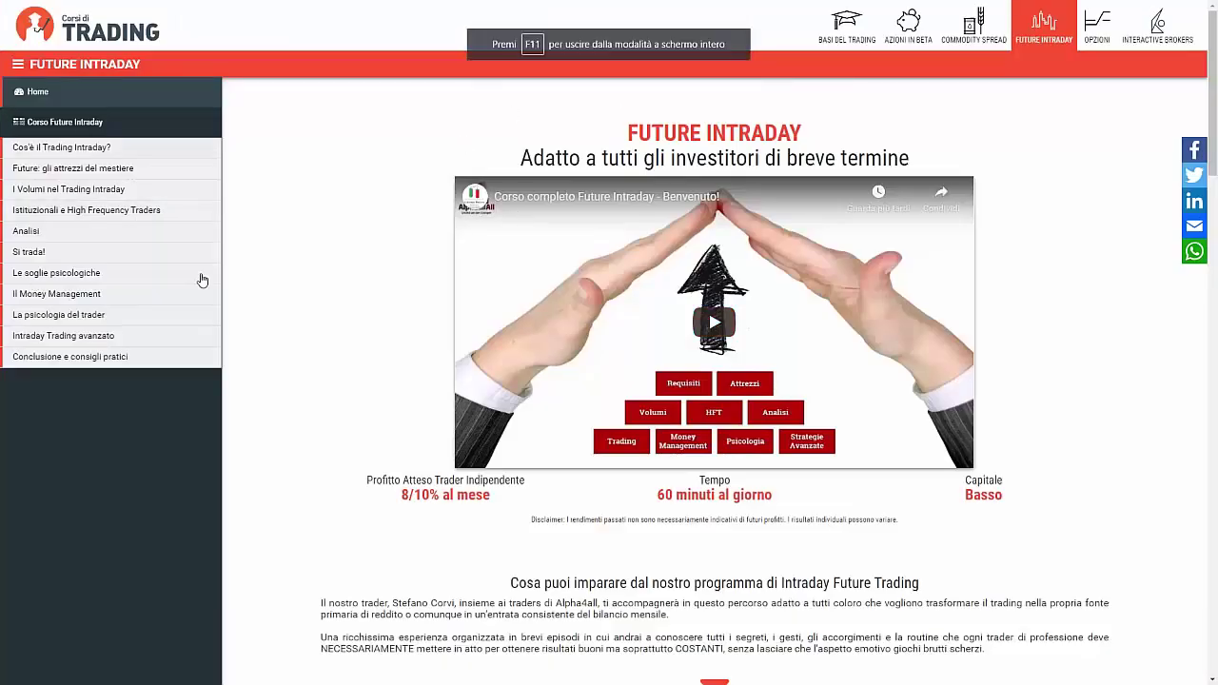
mouse_move(487, 194)
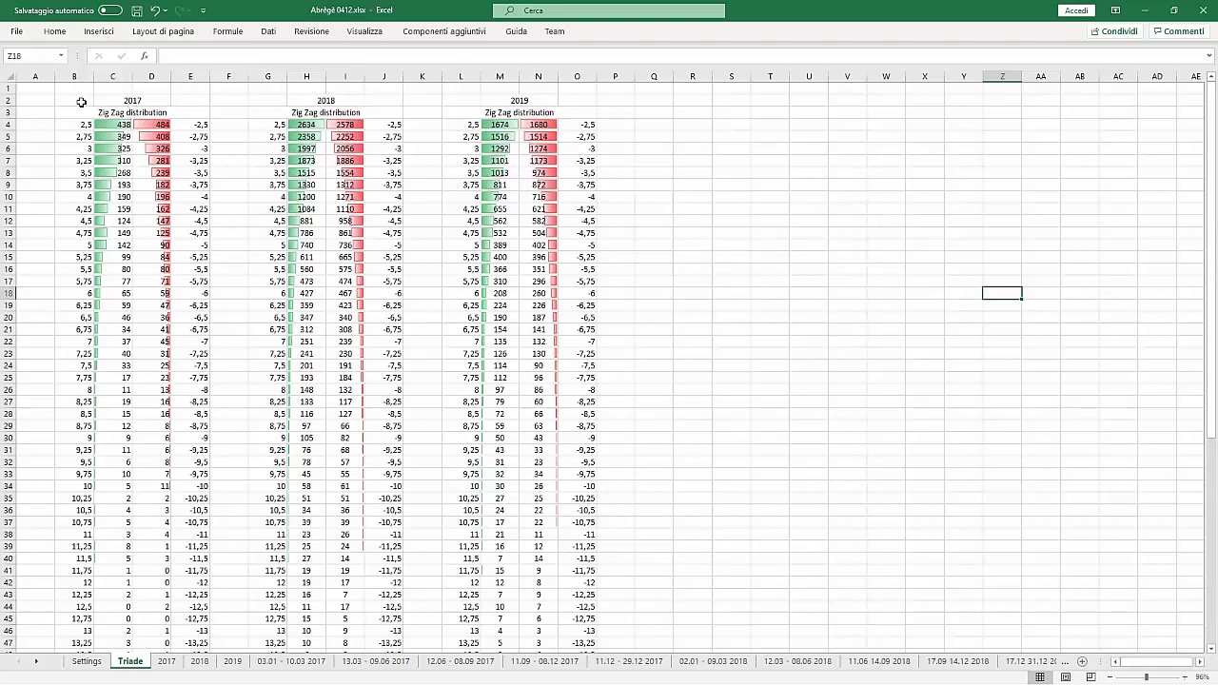
Step: Select the 2017 Zig Zag distribution table in the Triade sheet and sketch a yellow price wave across the sheet
left_click_drag(83, 100, 186, 439)
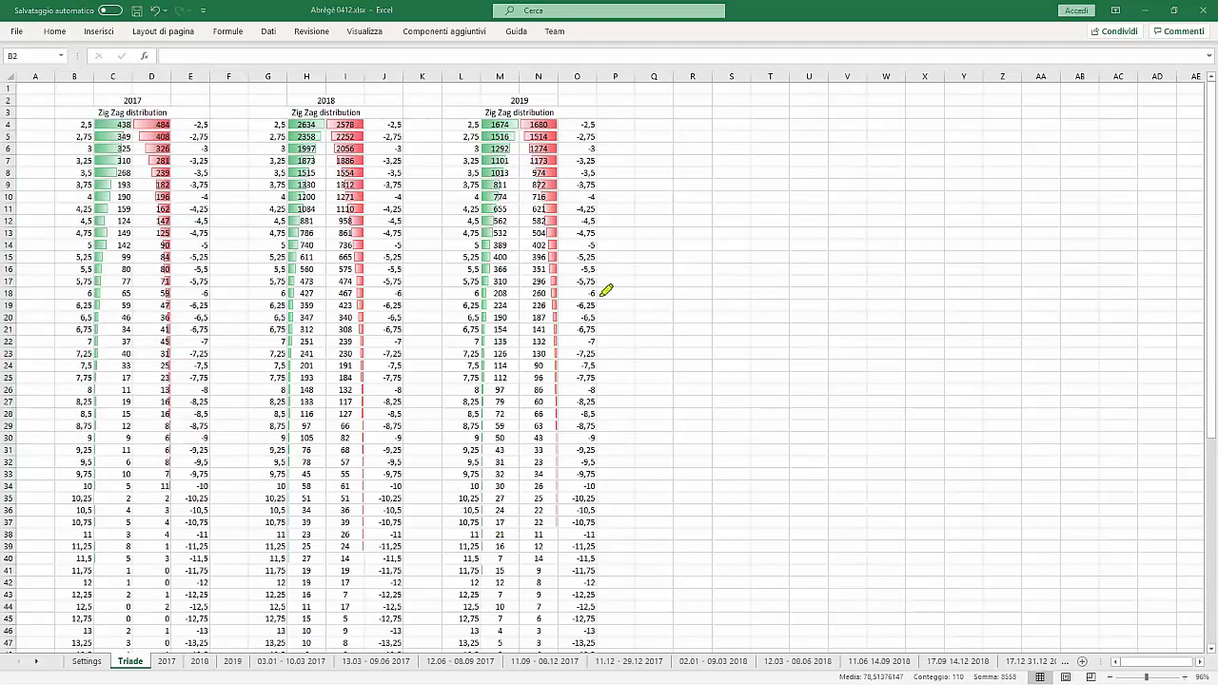
mouse_move(309, 405)
left_mouse_down()
mouse_move(442, 435)
mouse_move(699, 353)
mouse_move(914, 220)
mouse_move(1156, 348)
mouse_move(1197, 324)
left_mouse_up()
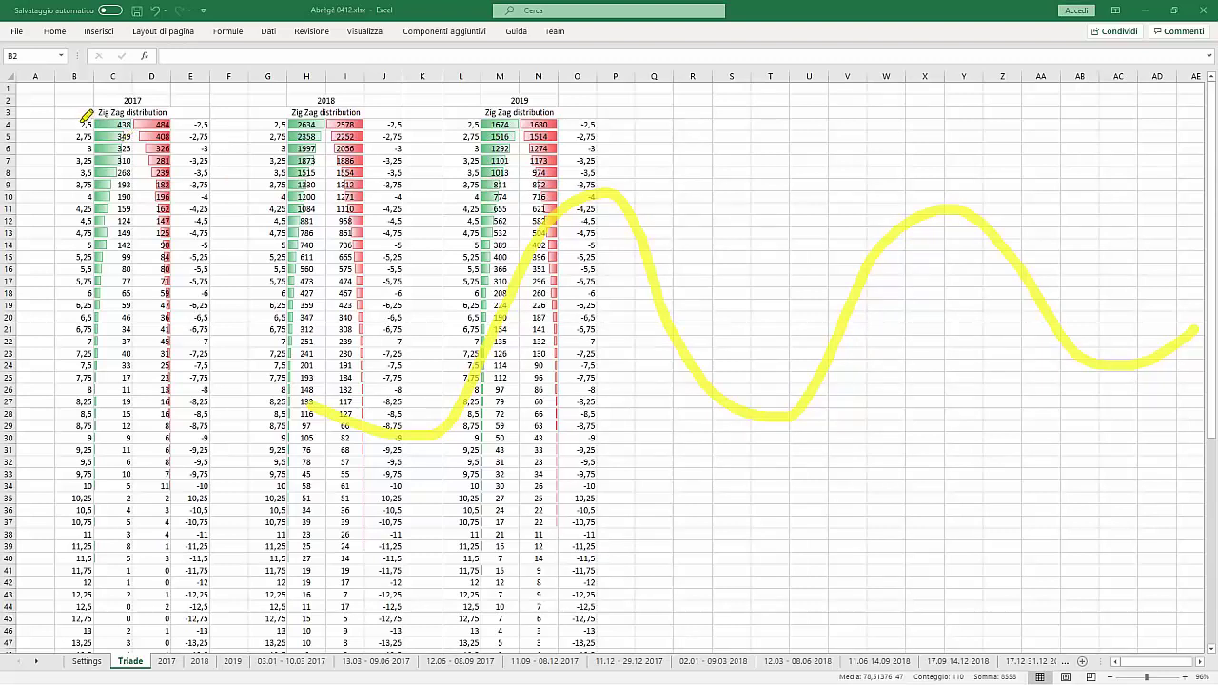
Step: Bracket the 2,5 to 3,75 rows of the 2017, 2018 and 2019 distributions in yellow and circle the 2017 and 2018 counts
mouse_move(91, 116)
left_mouse_down()
mouse_move(74, 131)
mouse_move(87, 143)
mouse_move(77, 193)
left_mouse_up()
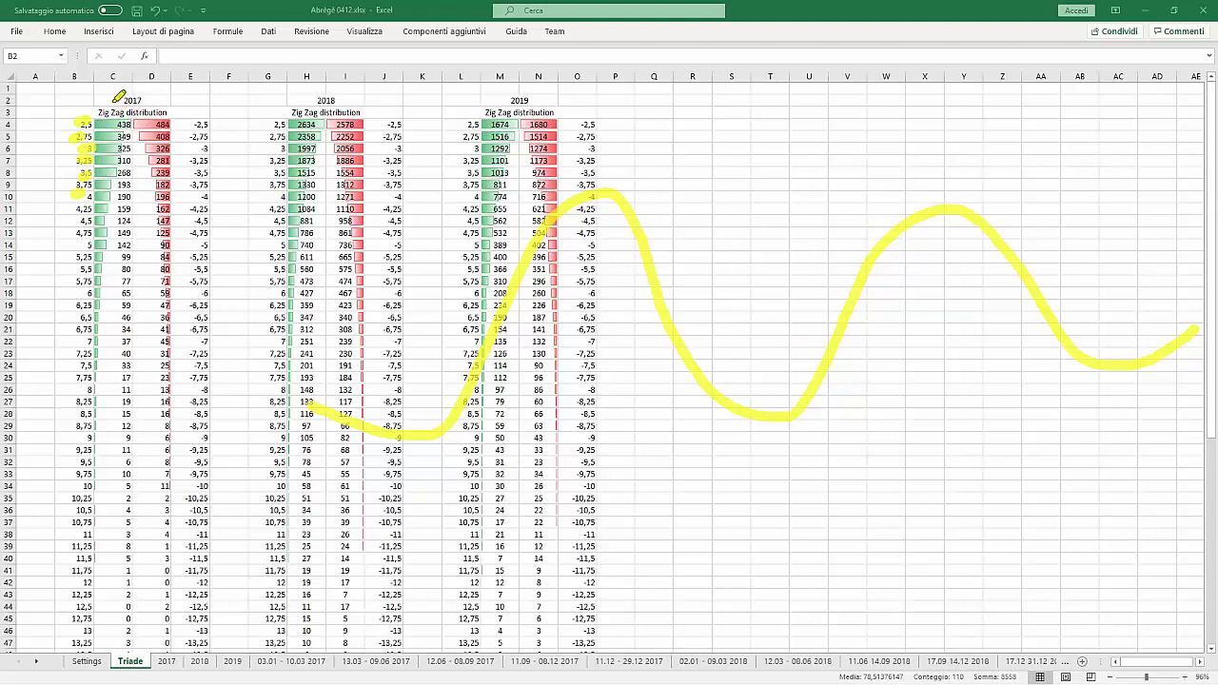
mouse_move(87, 116)
left_mouse_down()
mouse_move(57, 120)
mouse_move(61, 183)
mouse_move(82, 194)
left_mouse_up()
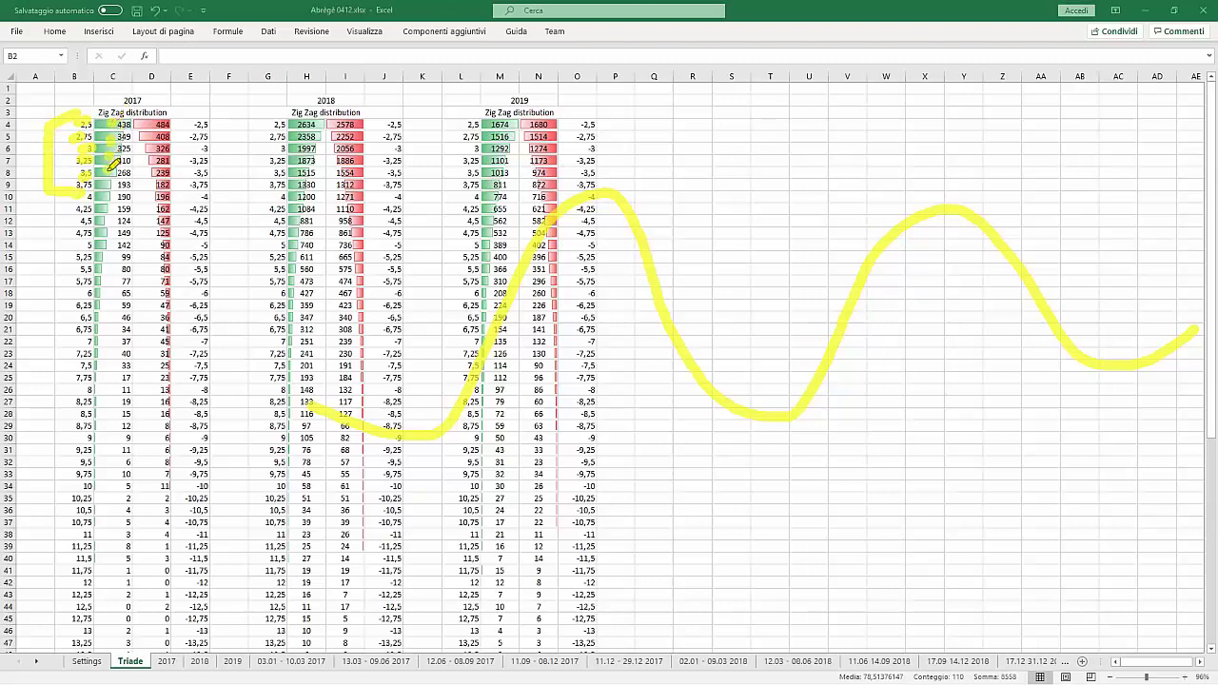
mouse_move(290, 112)
left_mouse_down()
mouse_move(258, 158)
mouse_move(288, 187)
left_mouse_up()
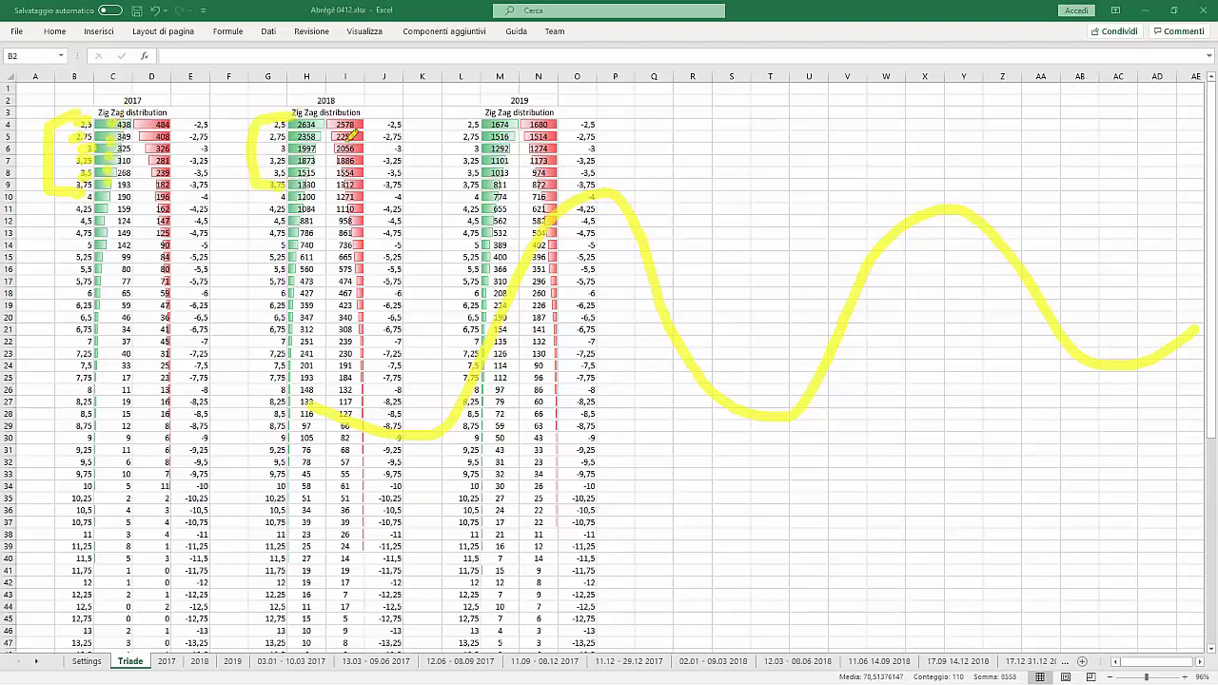
mouse_move(485, 116)
left_mouse_down()
mouse_move(448, 172)
mouse_move(464, 195)
left_mouse_up()
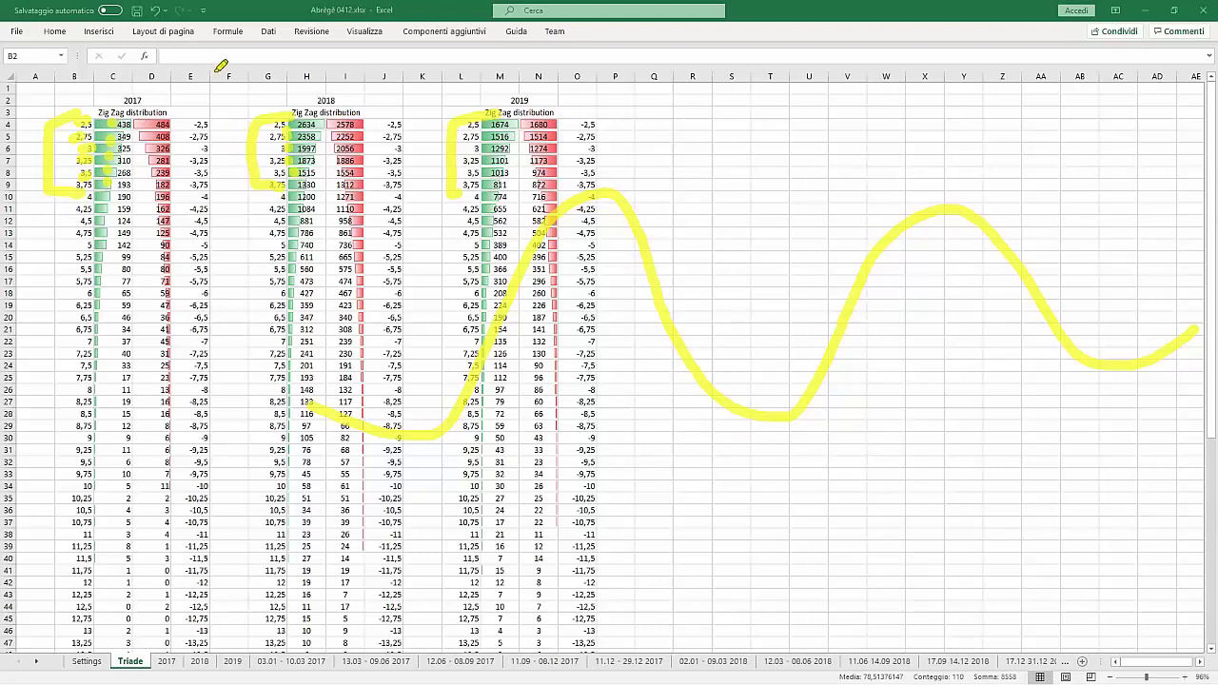
mouse_move(221, 66)
left_mouse_down()
mouse_move(181, 167)
mouse_move(124, 91)
left_mouse_up()
left_click_drag(499, 95, 286, 205)
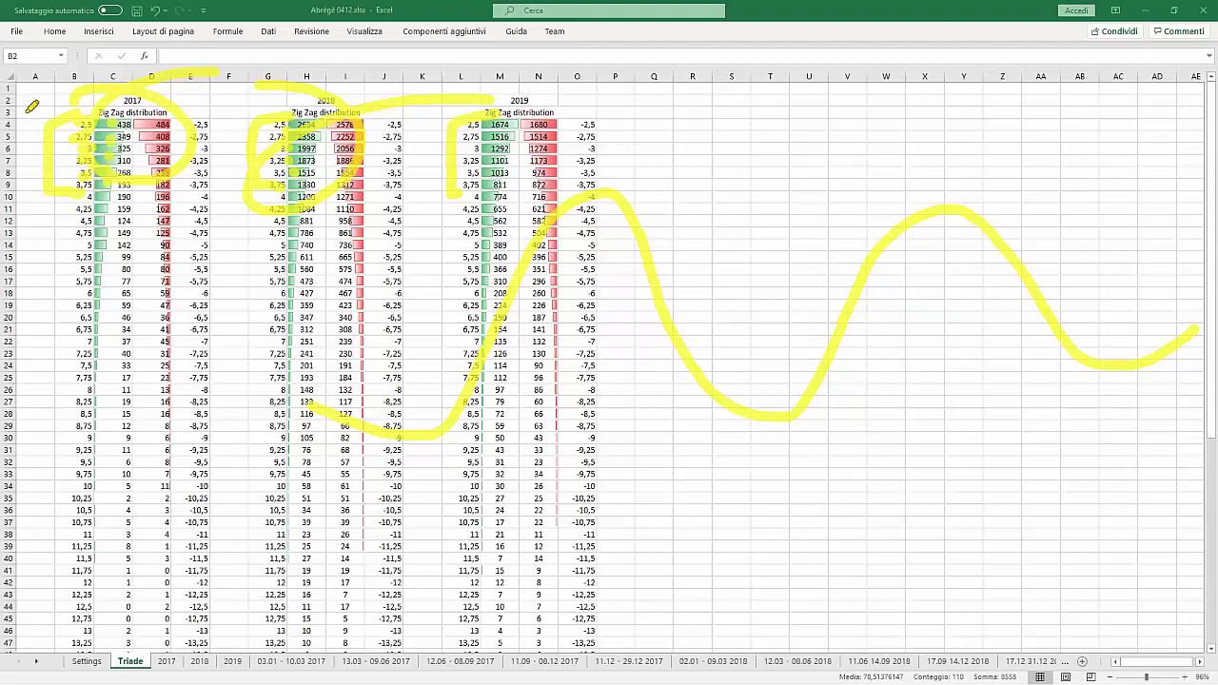
left_click_drag(13, 158, 19, 137)
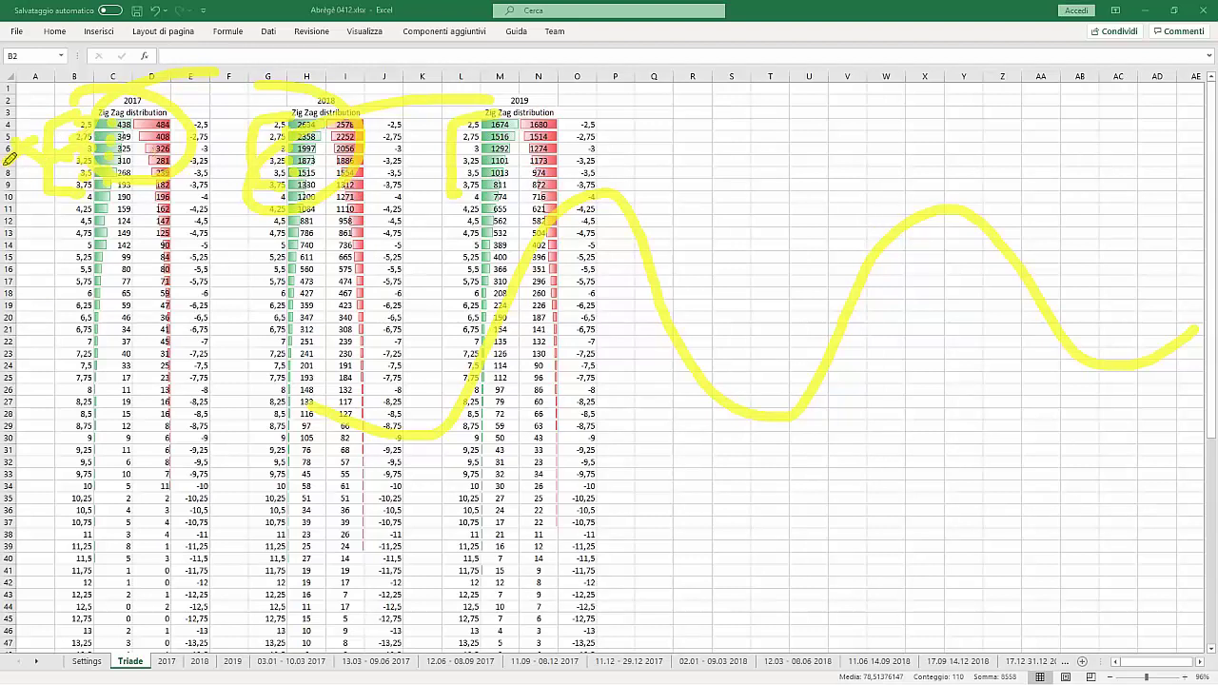
Step: Clear the yellow marks and outline the 2018 and 2019 distributions together from their headings to the 5,5 row
key("e")
mouse_move(557, 88)
left_mouse_down()
mouse_move(276, 89)
mouse_move(244, 196)
mouse_move(409, 283)
mouse_move(653, 131)
mouse_move(519, 93)
left_mouse_up()
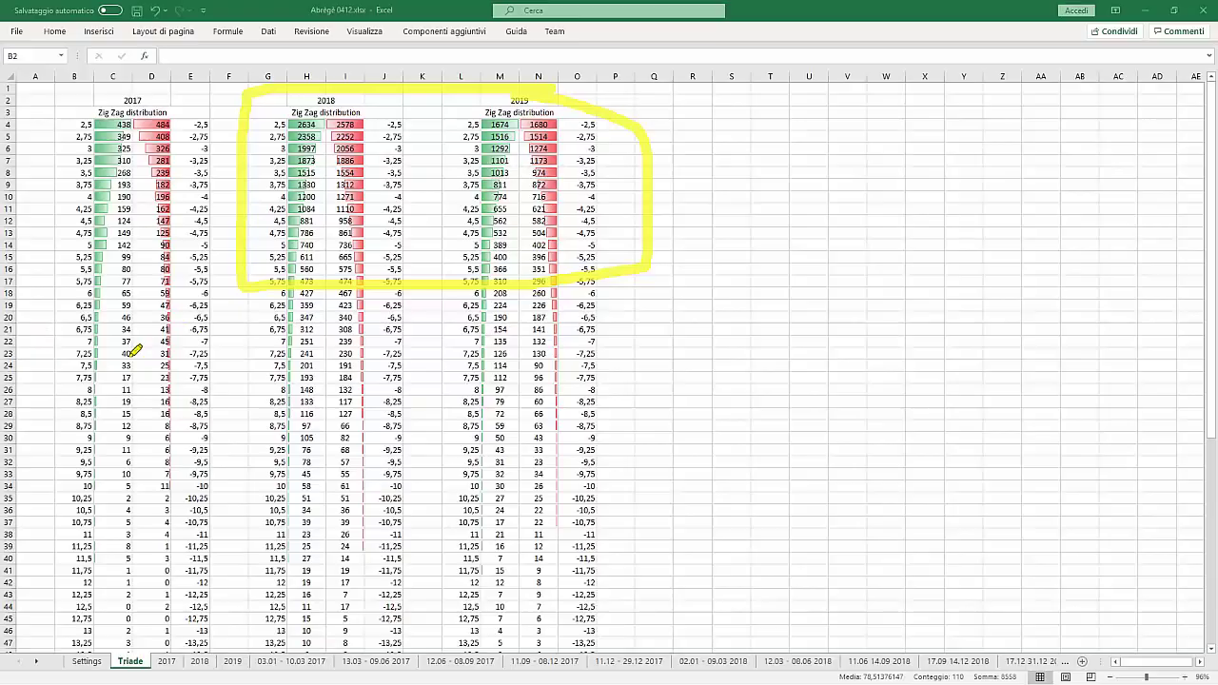
Step: Switch to T-Sniper, clear the yellow outline from the screen and open the Recap OMNIA chart
key("alt+Tab")
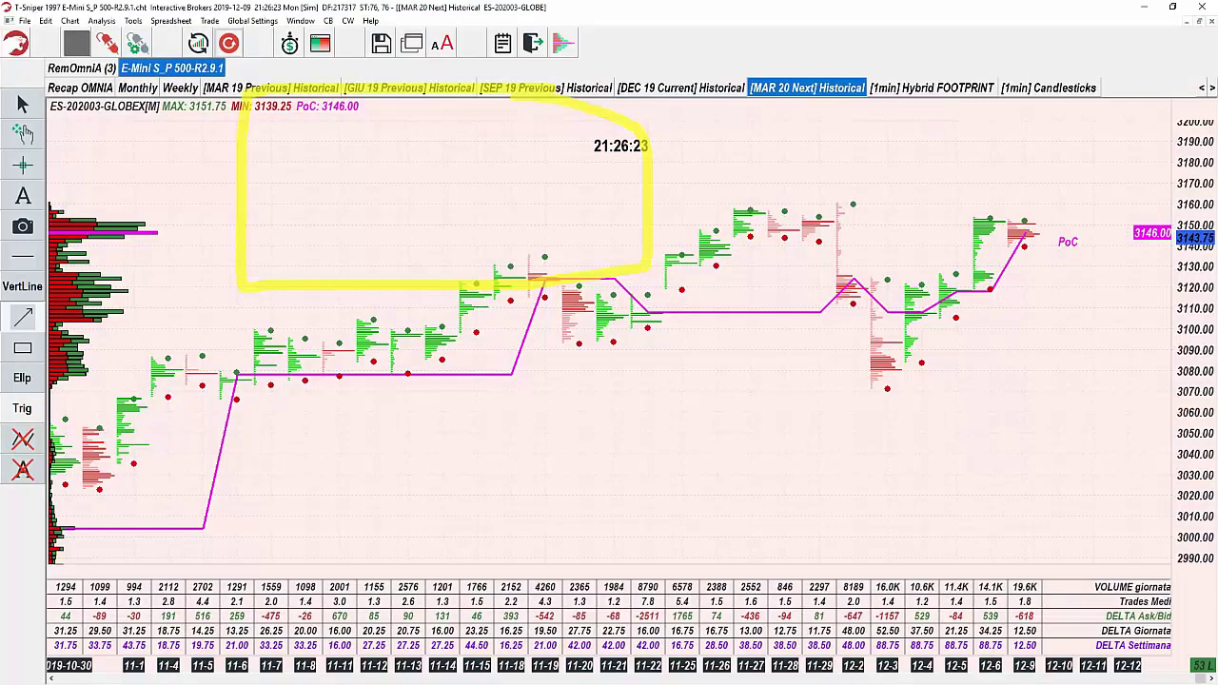
key("e")
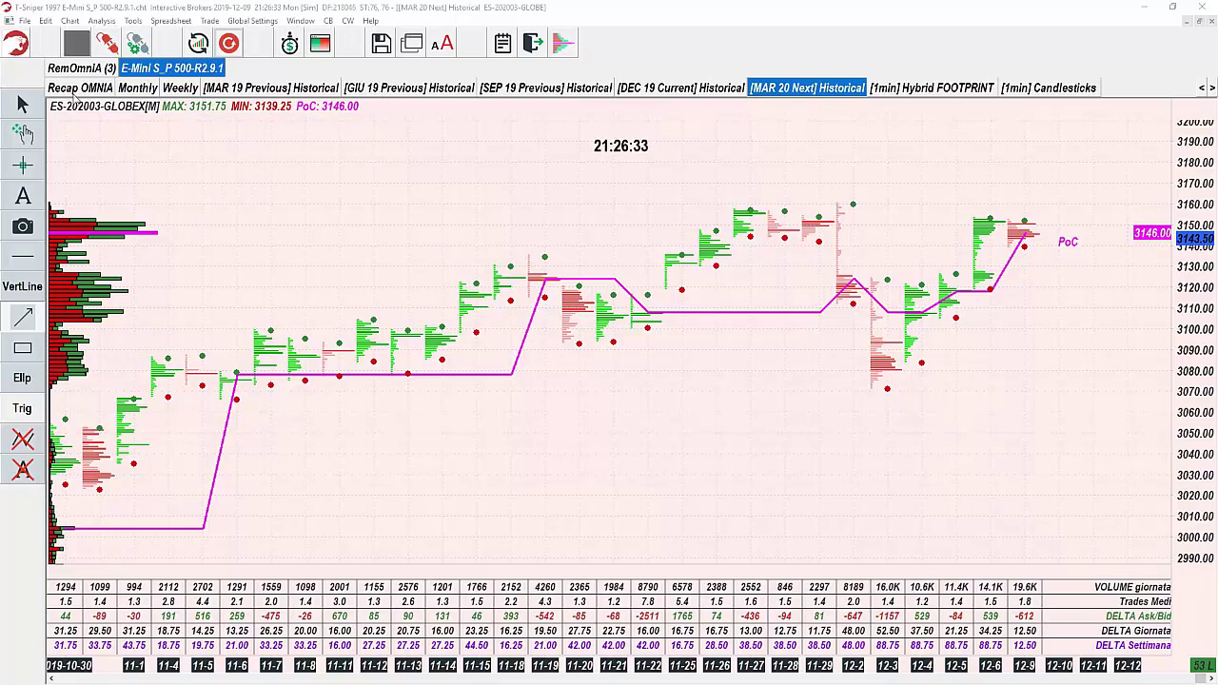
left_click(81, 89)
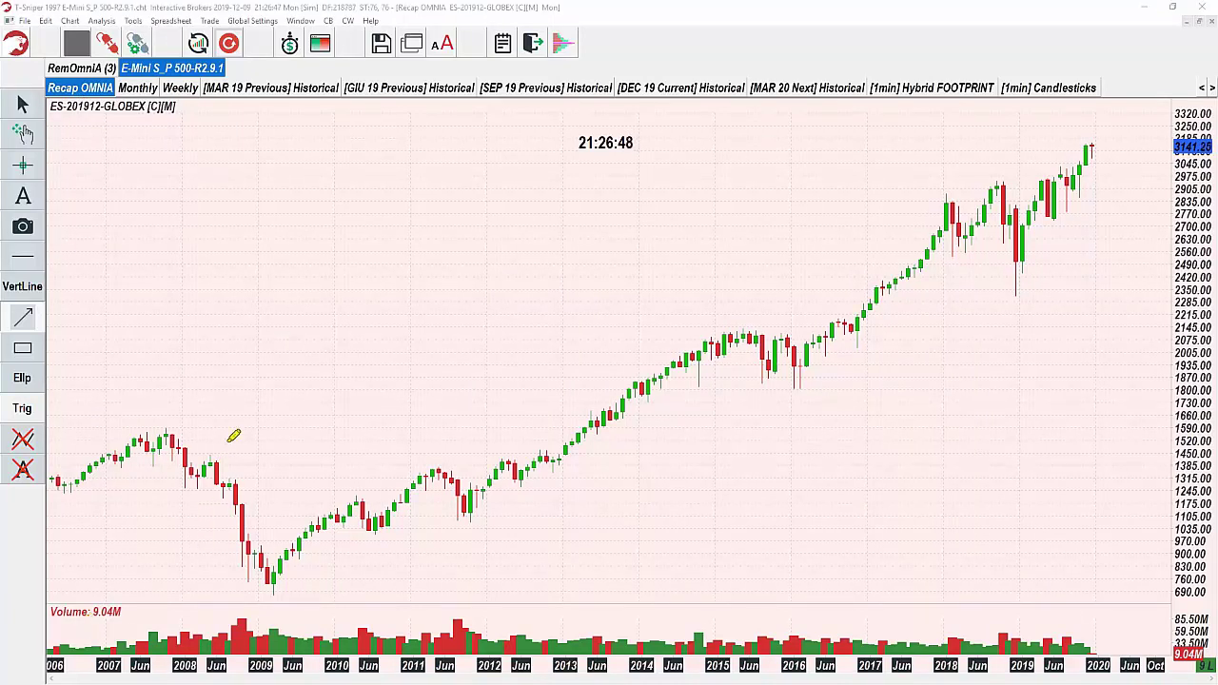
Step: Circle the 2007–2009 decline in yellow and highlight the contract code in the chart heading
mouse_move(251, 410)
left_mouse_down()
mouse_move(192, 401)
mouse_move(125, 452)
mouse_move(116, 534)
mouse_move(162, 569)
mouse_move(233, 584)
mouse_move(301, 529)
mouse_move(197, 393)
left_mouse_up()
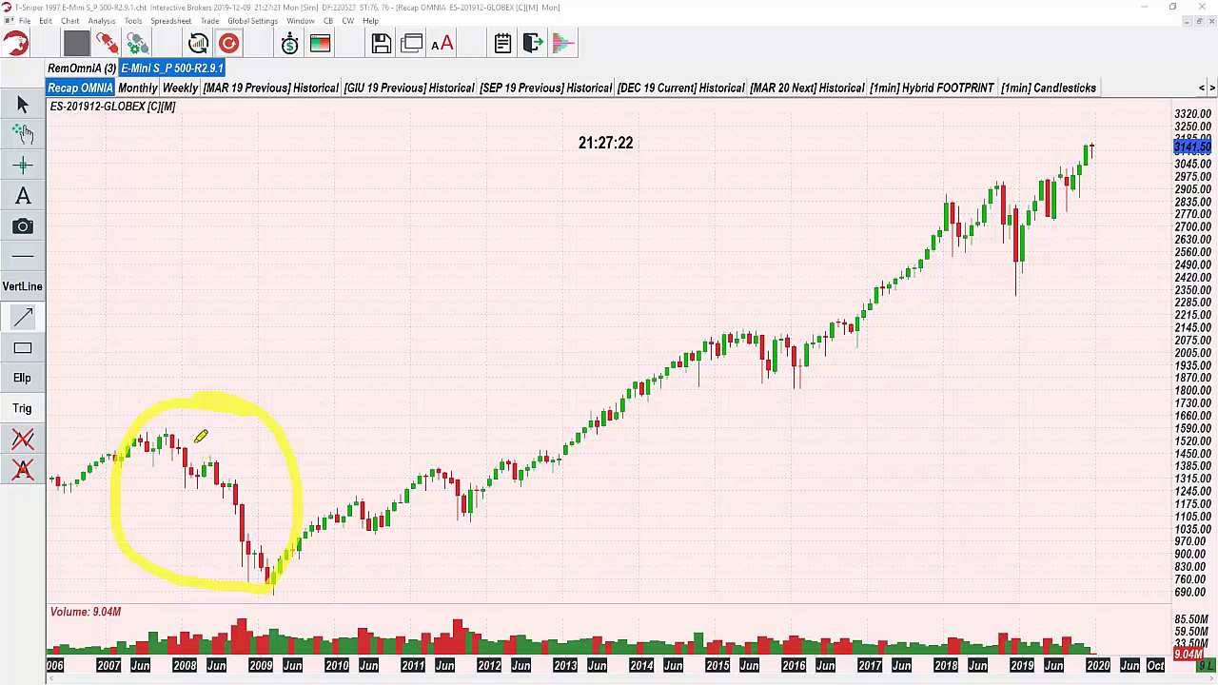
left_click_drag(64, 108, 93, 107)
Step: Draw a trend line down the 2007–2009 decline and a horizontal line at about 1507 near the 2007 highs
left_click_drag(148, 440, 269, 594)
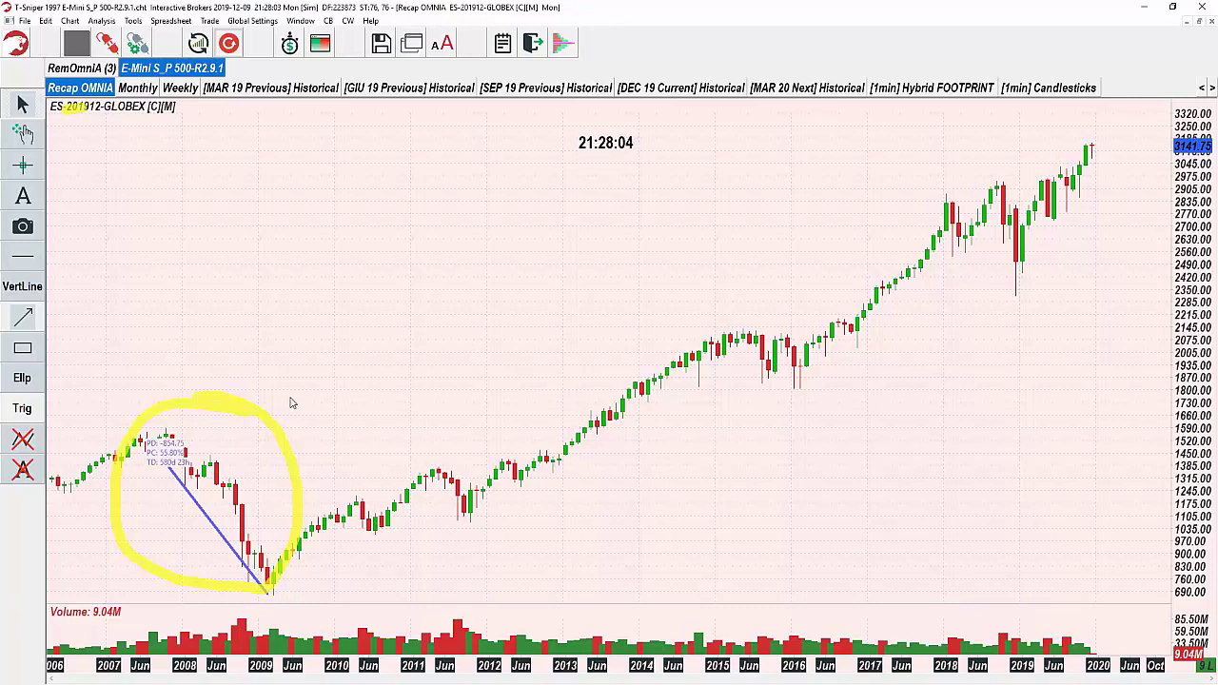
left_click(30, 261)
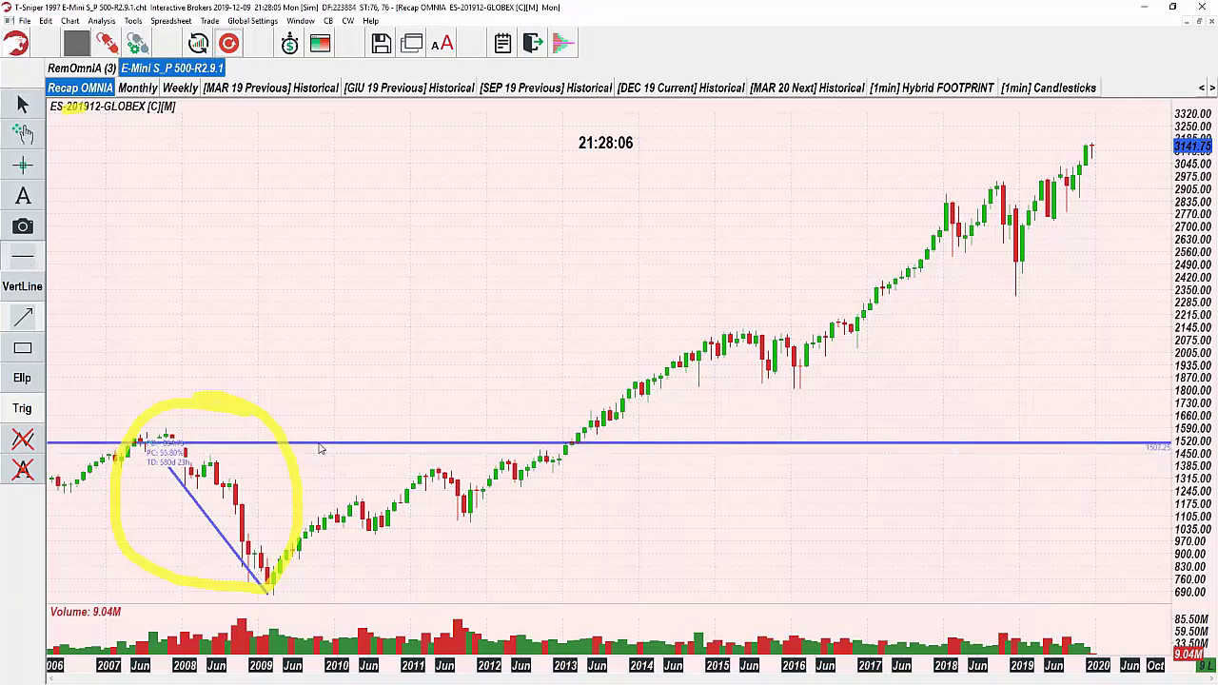
left_click(321, 444)
Step: Measure the rise from the horizontal line in 2013 to the 2019 price level with a trend line and delete that line
mouse_move(571, 466)
left_mouse_down()
mouse_move(816, 204)
mouse_move(1034, 148)
left_mouse_up()
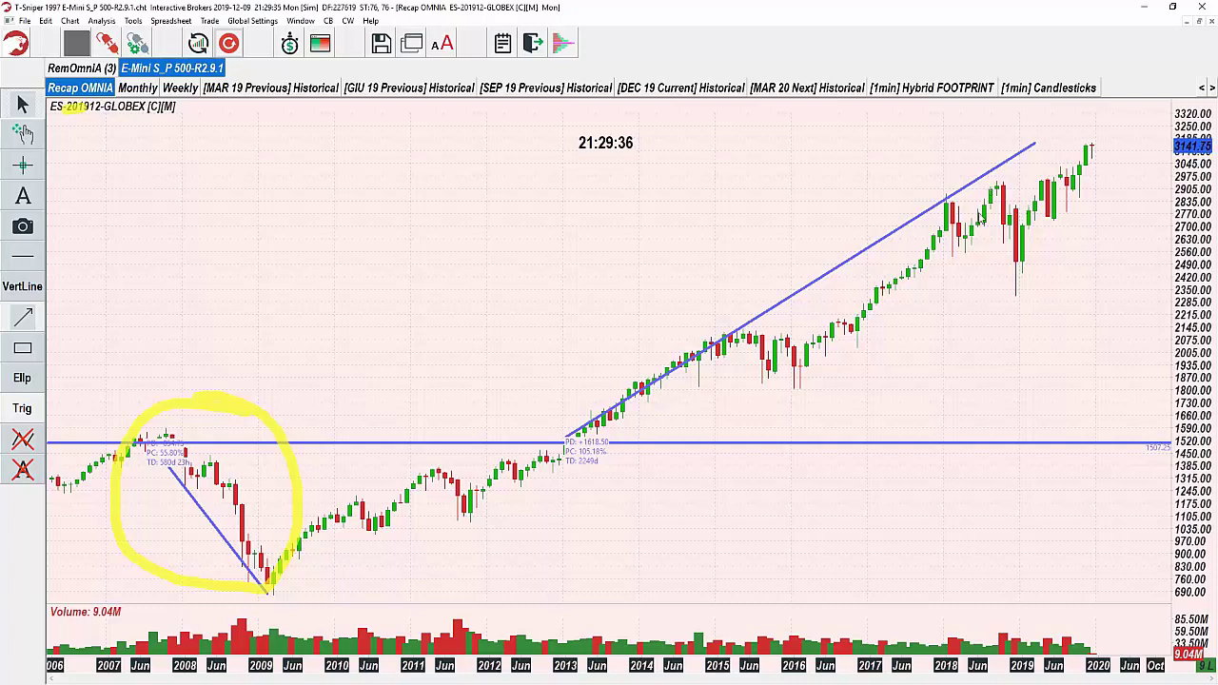
left_click(834, 271)
key("Delete")
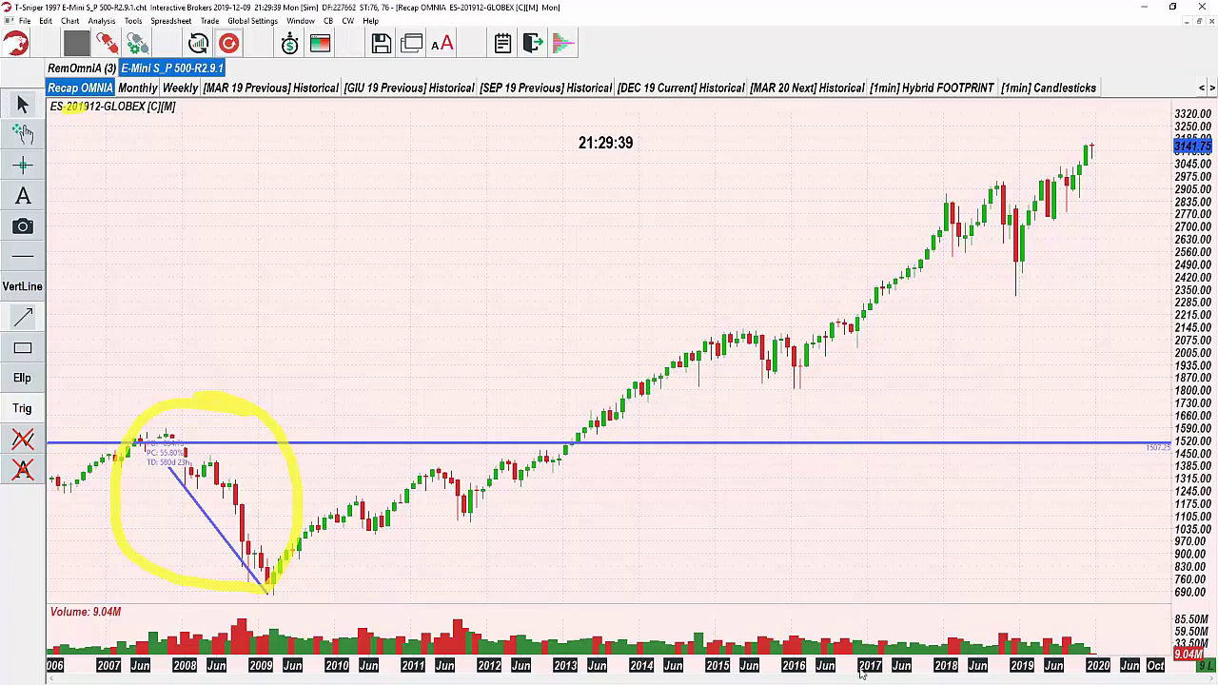
Step: Draw a rectangle over the rise from September 2016 through December 2017 and measure an early-2017 candle with a short trend line
left_click_drag(866, 656, 647, 647)
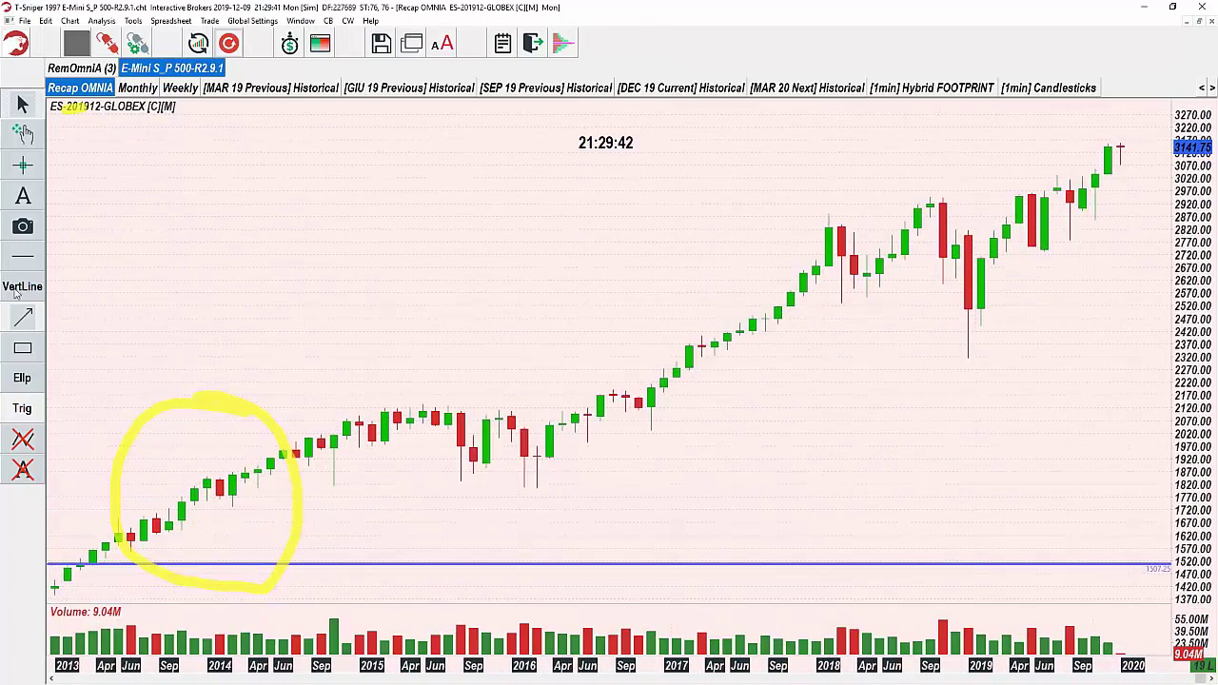
left_click(26, 350)
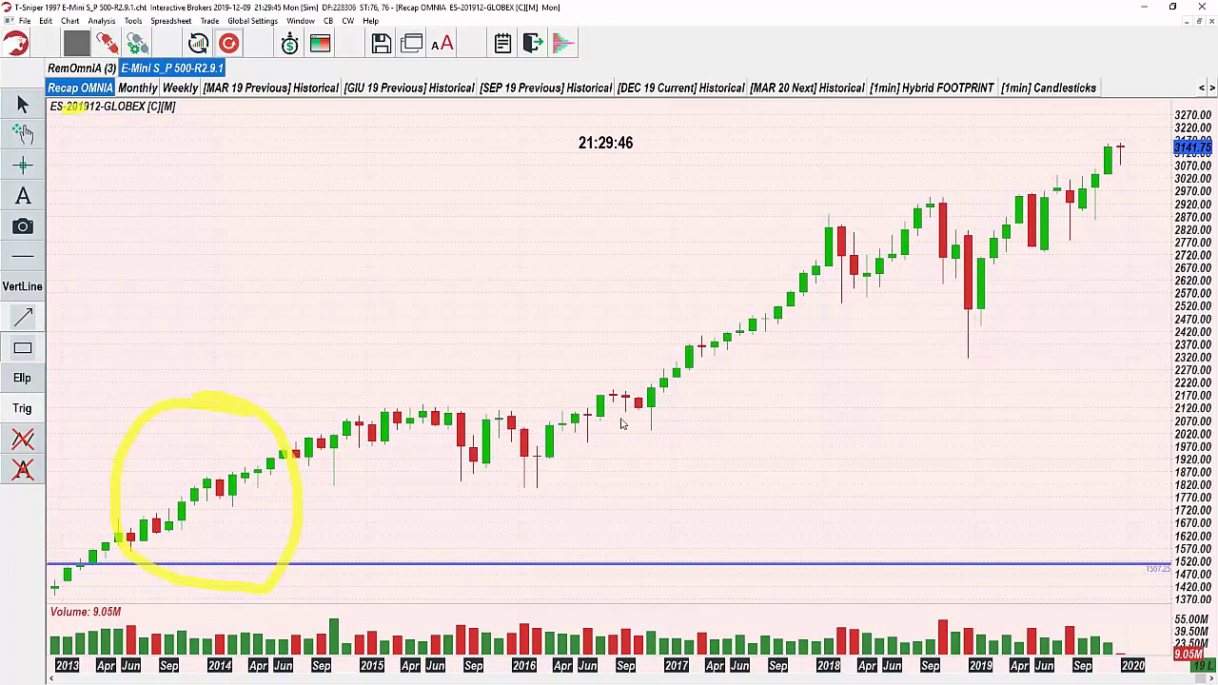
mouse_move(626, 433)
left_mouse_down()
mouse_move(729, 321)
mouse_move(828, 255)
mouse_move(816, 257)
left_mouse_up()
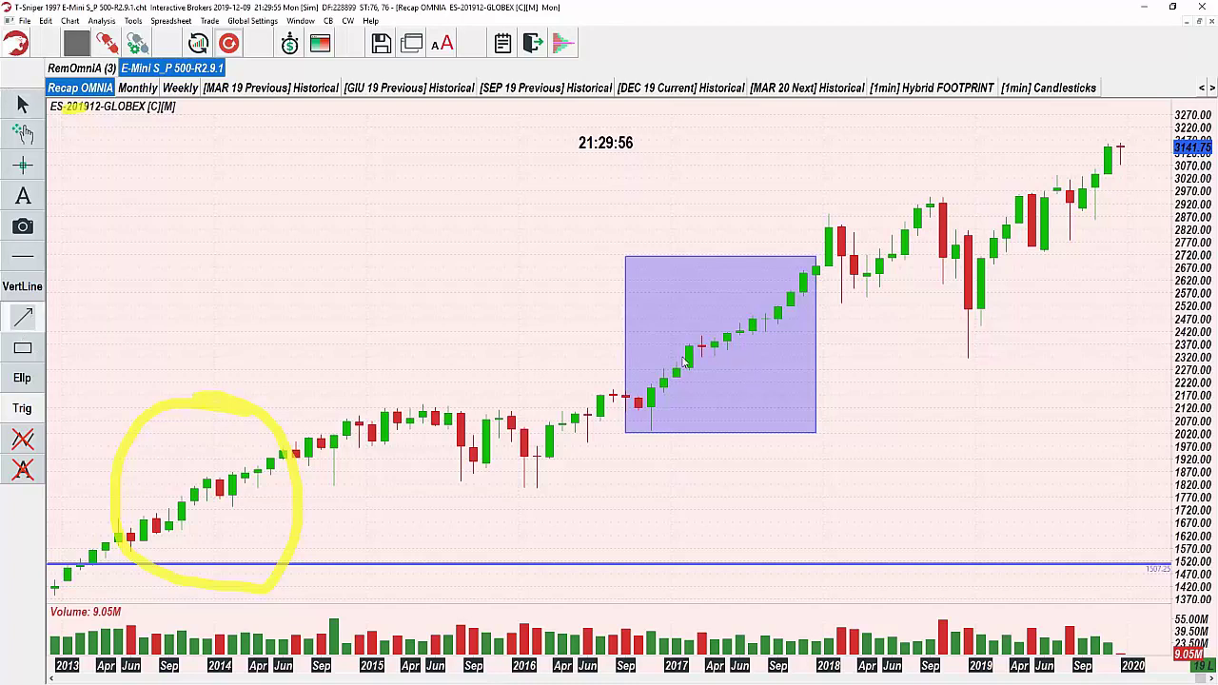
left_click_drag(692, 354, 693, 375)
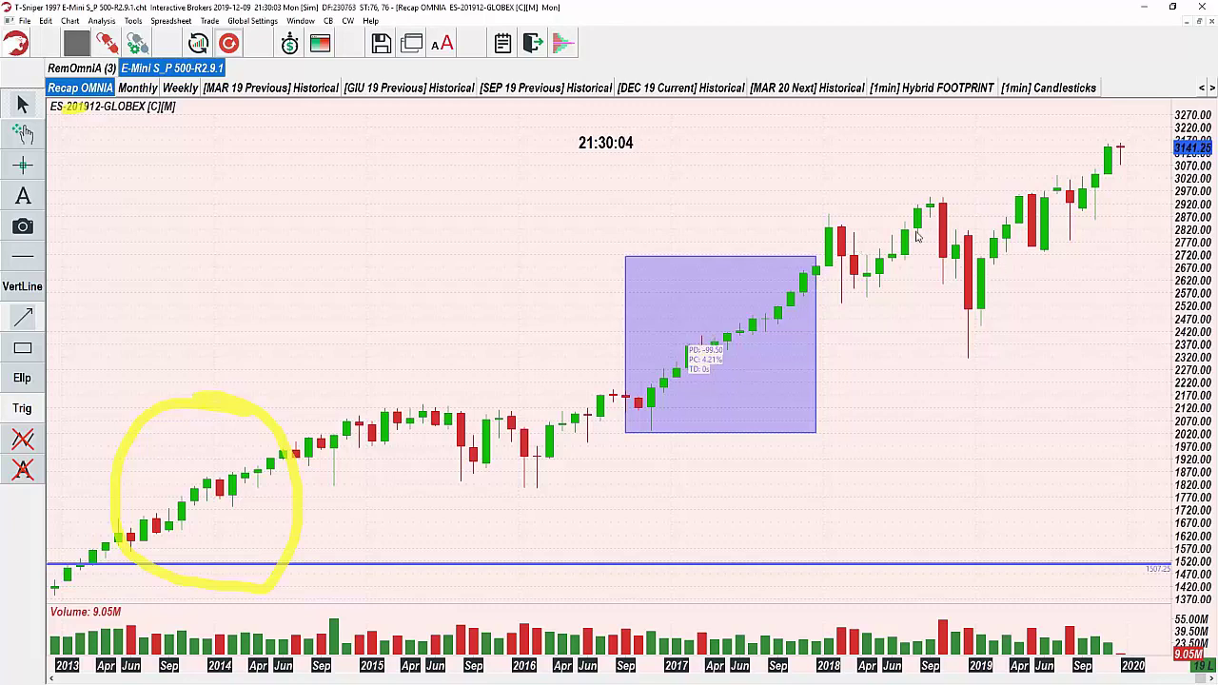
Step: Draw a second rectangle over the candles from January 2018 to the end of 2019
left_click(23, 348)
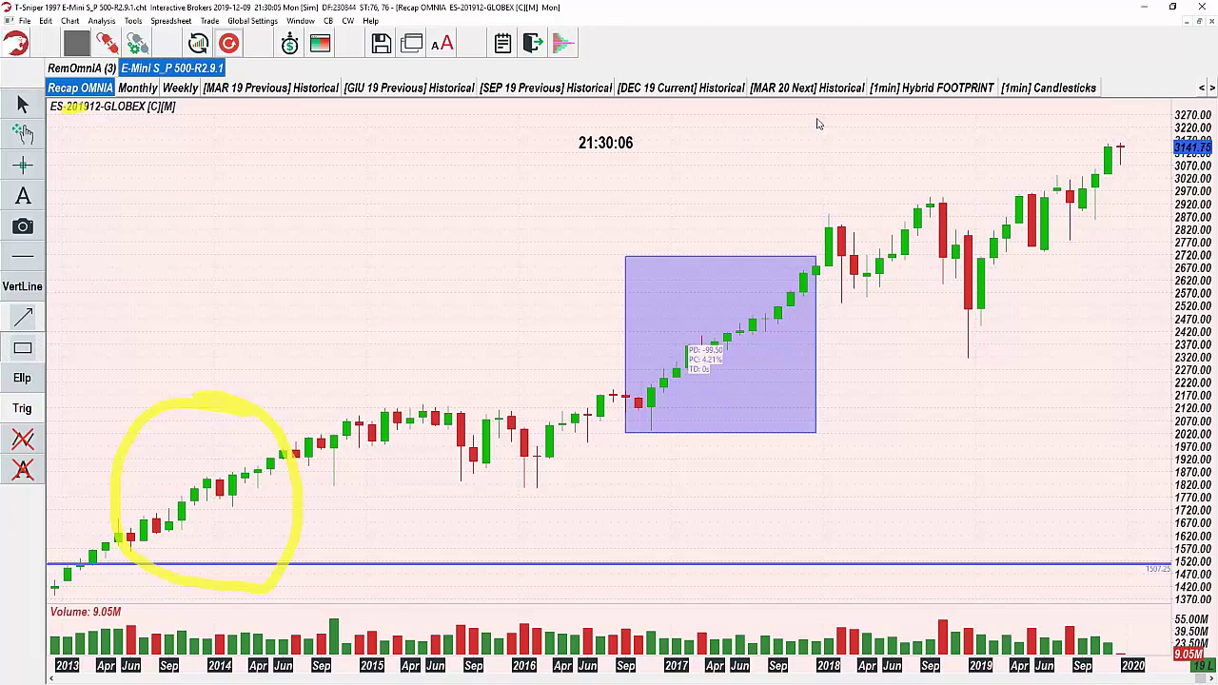
left_click_drag(828, 113, 1132, 417)
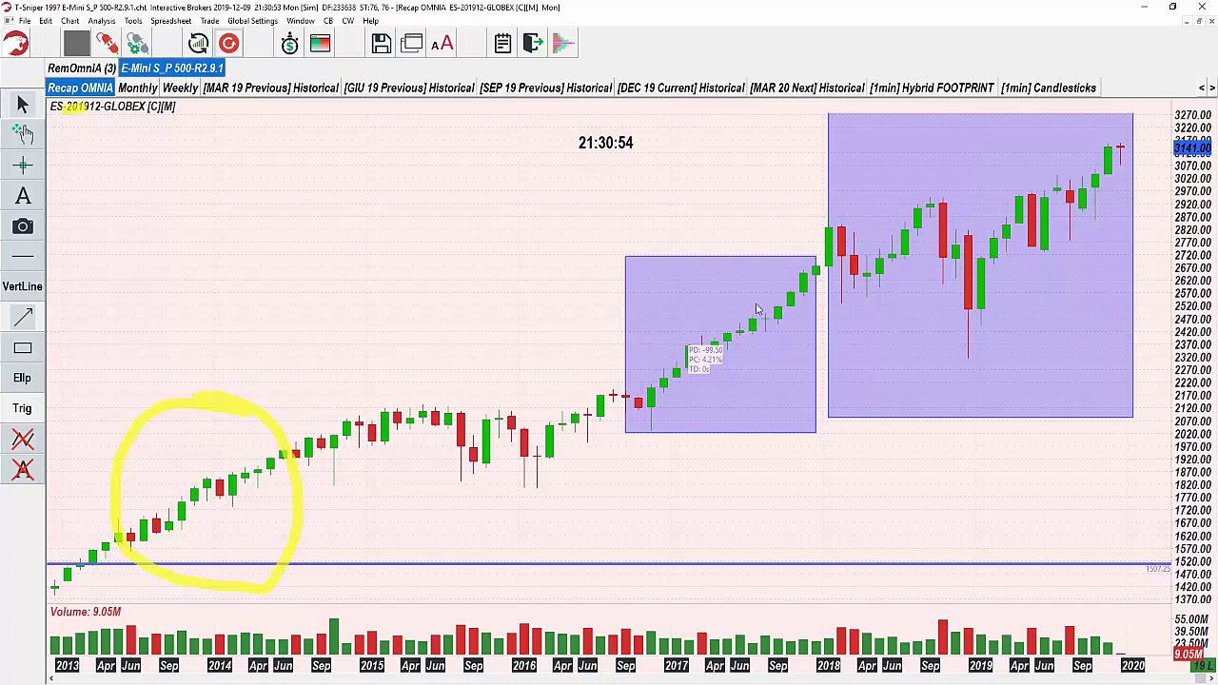
Step: Open the MAR 19 Previous historical chart with the full late-December 2018 lows in view
left_click(307, 90)
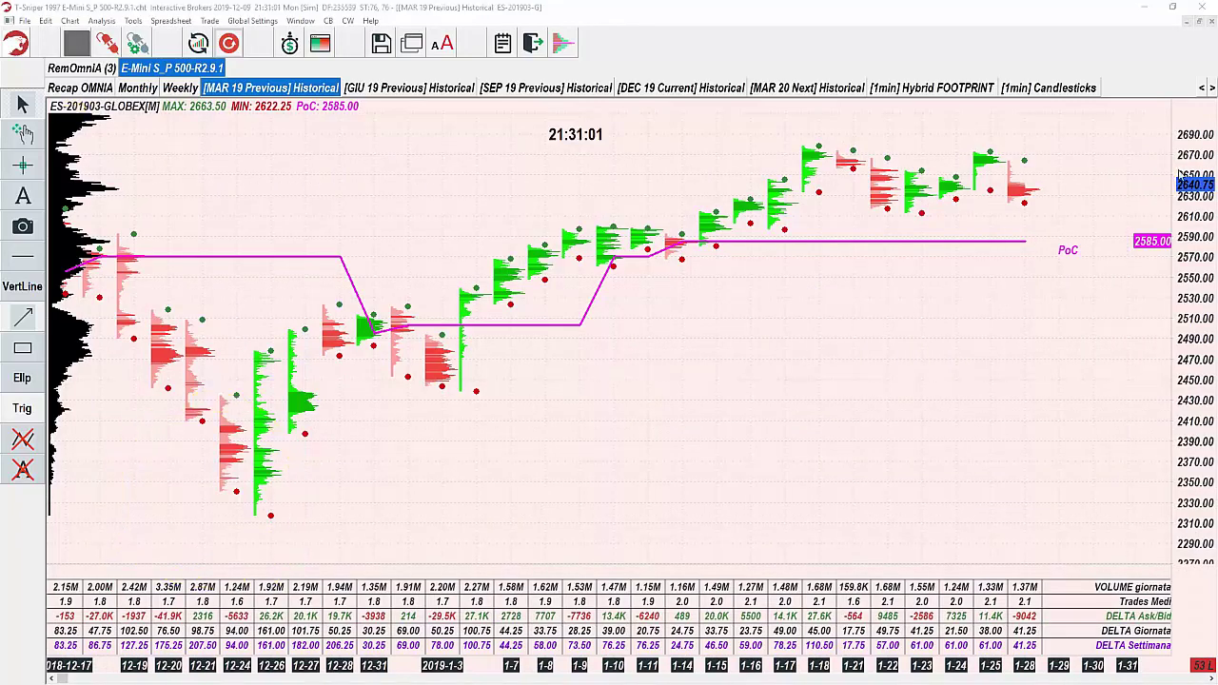
left_click_drag(1213, 155, 1214, 190)
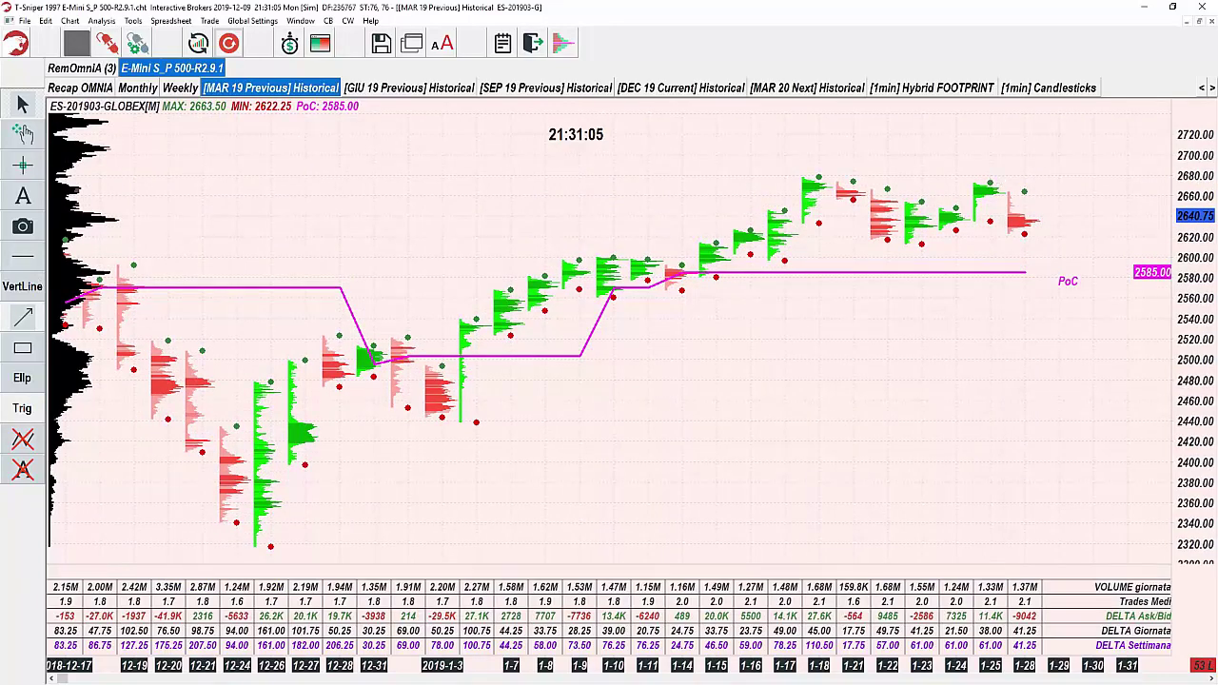
Step: Outline the late-December 2018 profiles in yellow, sketch a flat line breaking into sharp swings, and clear all the marks
mouse_move(314, 299)
left_mouse_down()
mouse_move(283, 298)
mouse_move(176, 354)
mouse_move(171, 543)
mouse_move(322, 568)
mouse_move(322, 259)
left_mouse_up()
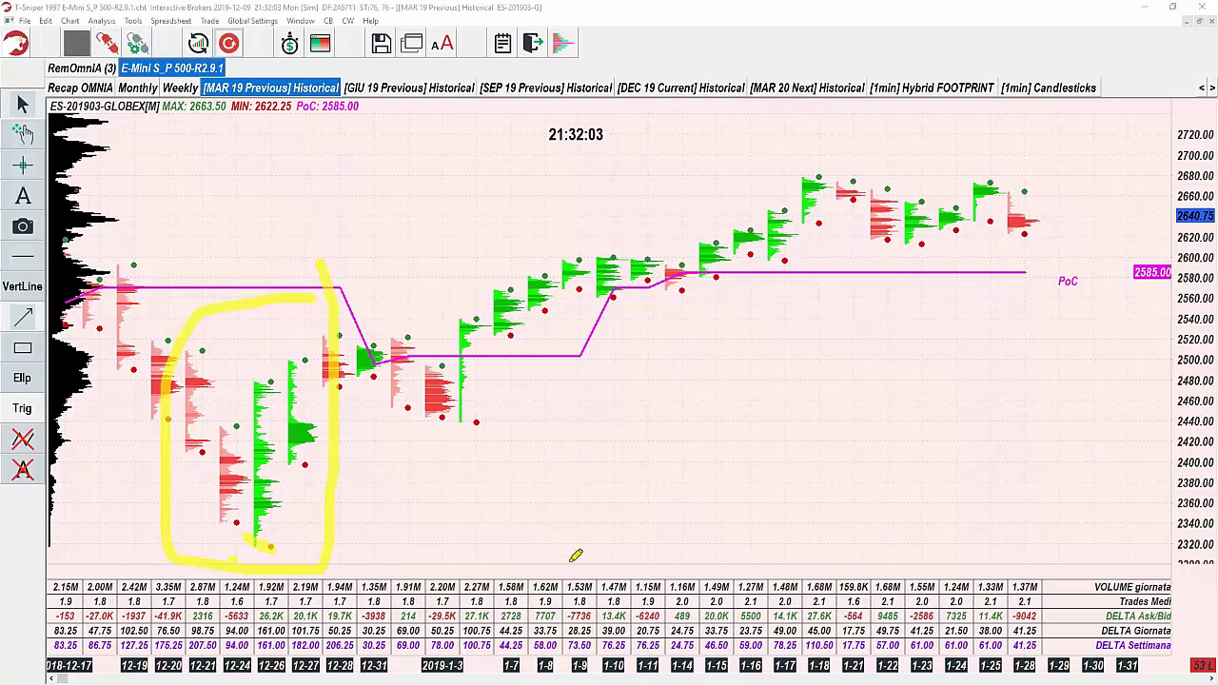
mouse_move(514, 576)
left_mouse_down()
mouse_move(529, 575)
mouse_move(516, 604)
left_mouse_up()
left_click_drag(550, 386, 950, 376)
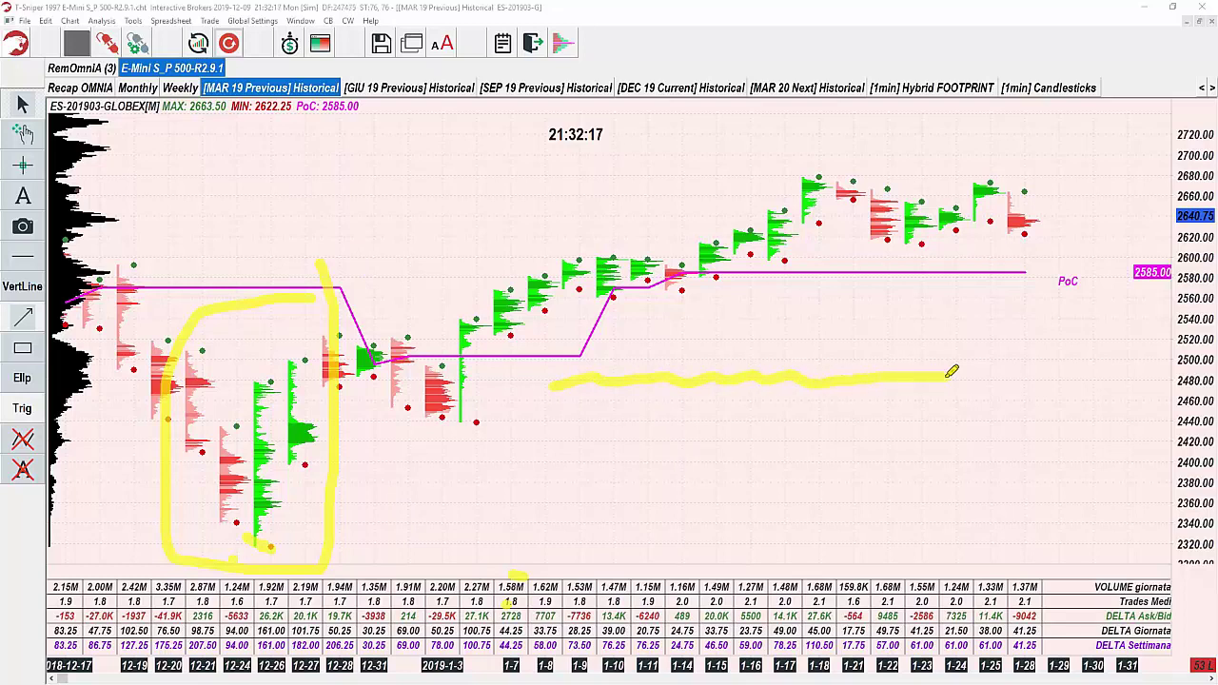
left_click_drag(740, 377, 556, 379)
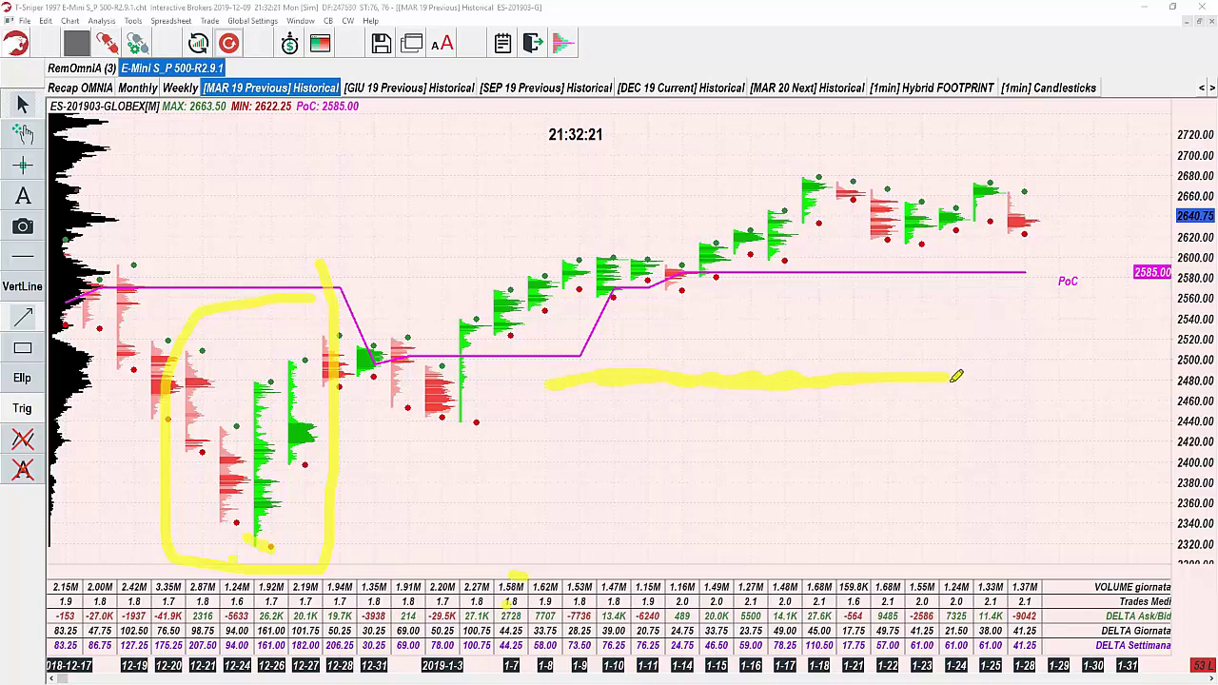
mouse_move(951, 381)
left_mouse_down()
mouse_move(1055, 371)
mouse_move(1217, 214)
left_mouse_up()
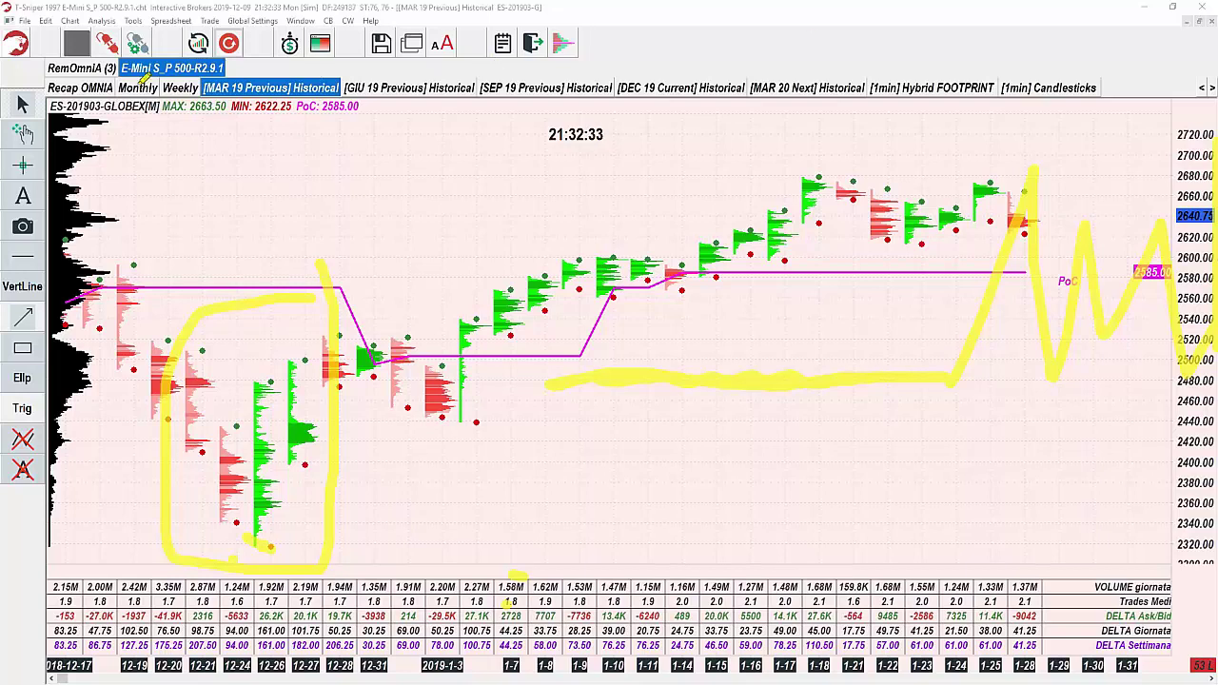
key("e")
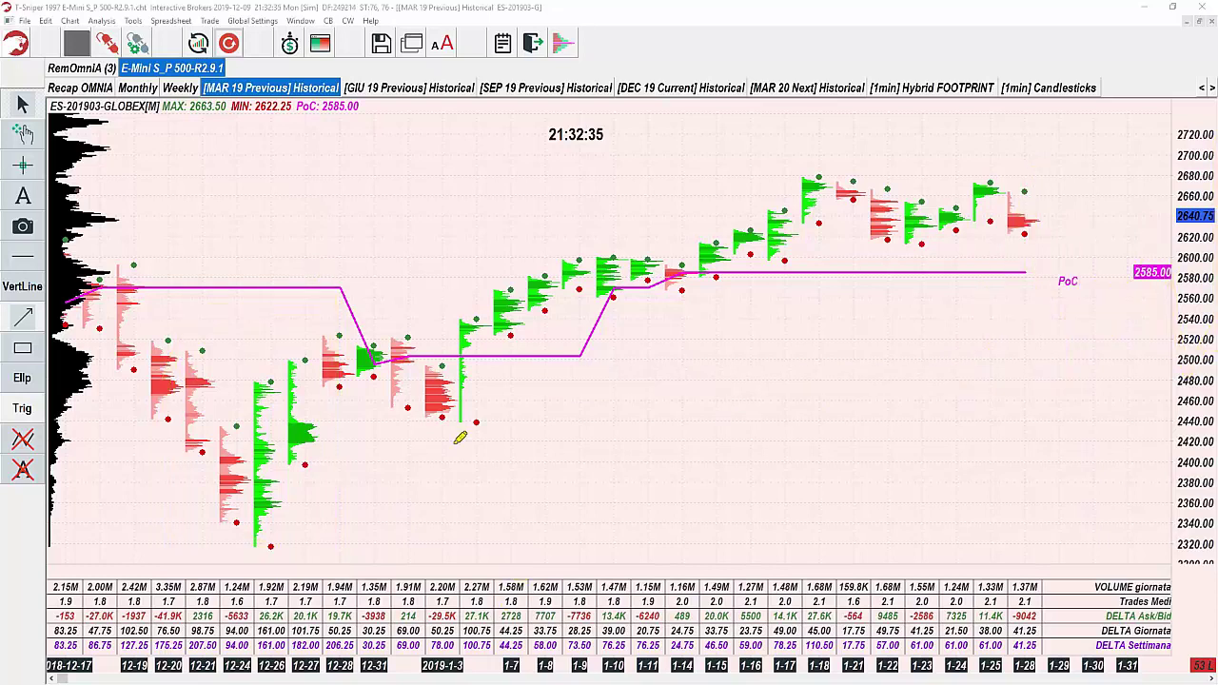
Step: Sketch a series of wide yellow zigzag swings across the MAR 19 chart and clear them
mouse_move(404, 526)
left_mouse_down()
mouse_move(625, 150)
mouse_move(747, 447)
mouse_move(981, 528)
mouse_move(1123, 465)
mouse_move(1175, 314)
mouse_move(1211, 418)
left_mouse_up()
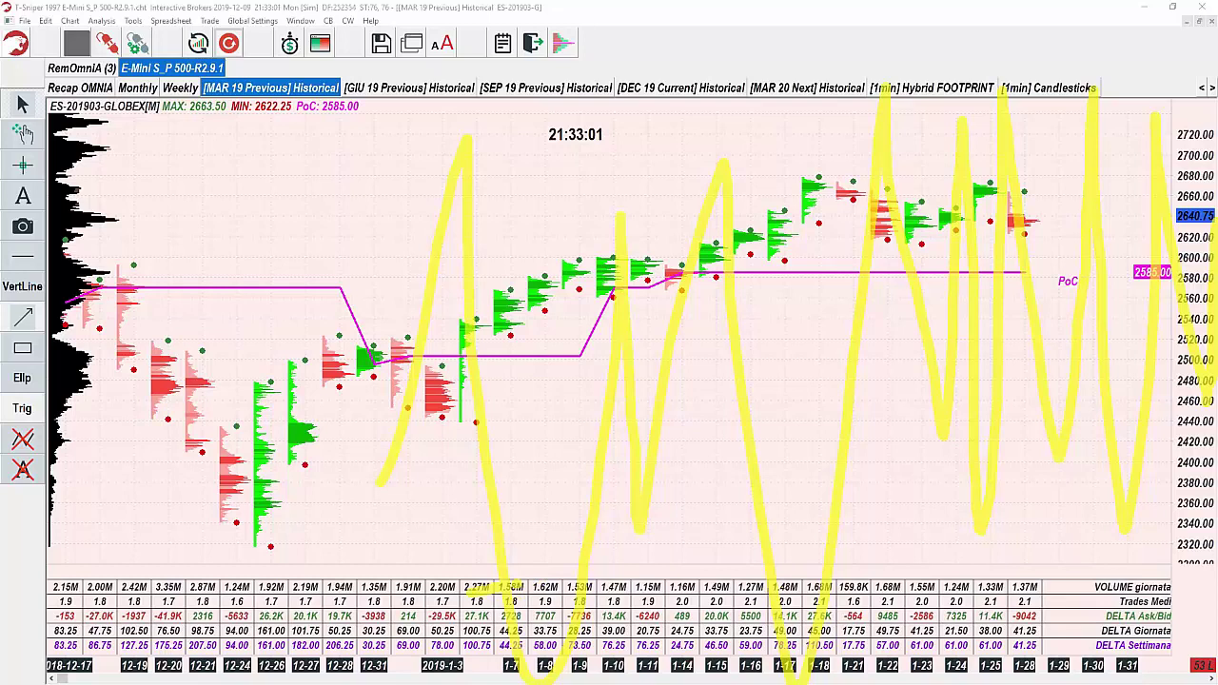
key("e")
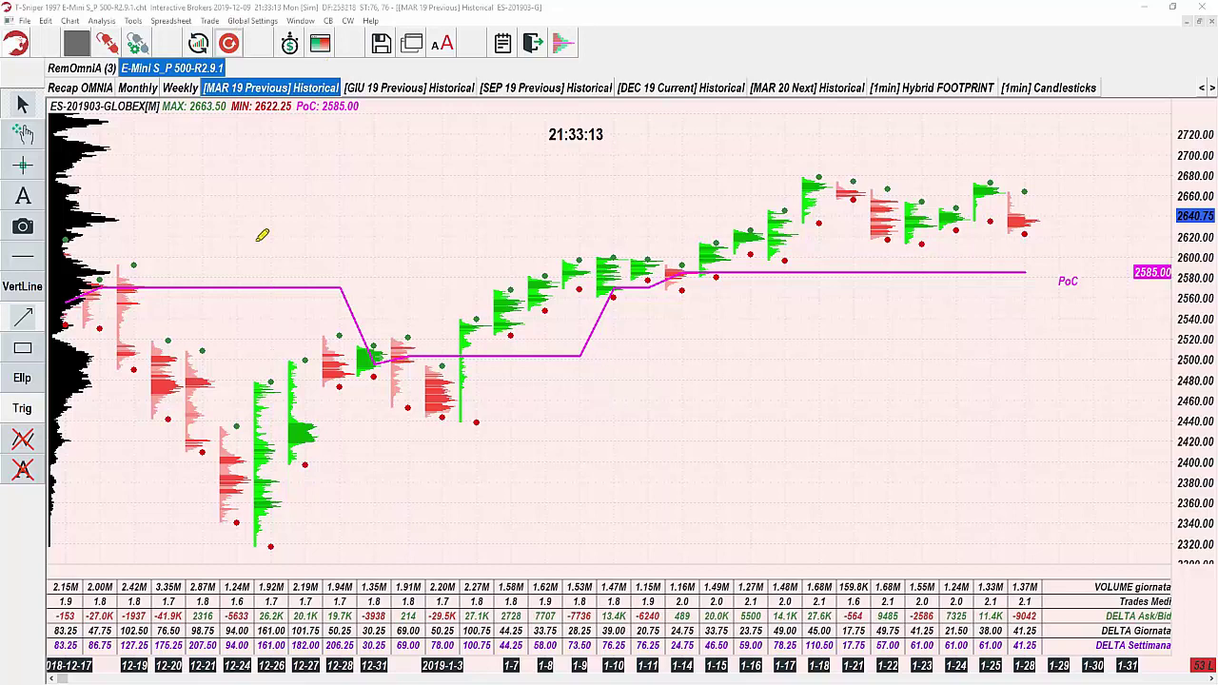
Step: Sketch a yellow line that runs flat and turns into broad, rounded waves across the upper part of the chart
mouse_move(255, 239)
left_mouse_down()
mouse_move(514, 226)
mouse_move(823, 142)
mouse_move(1146, 142)
left_mouse_up()
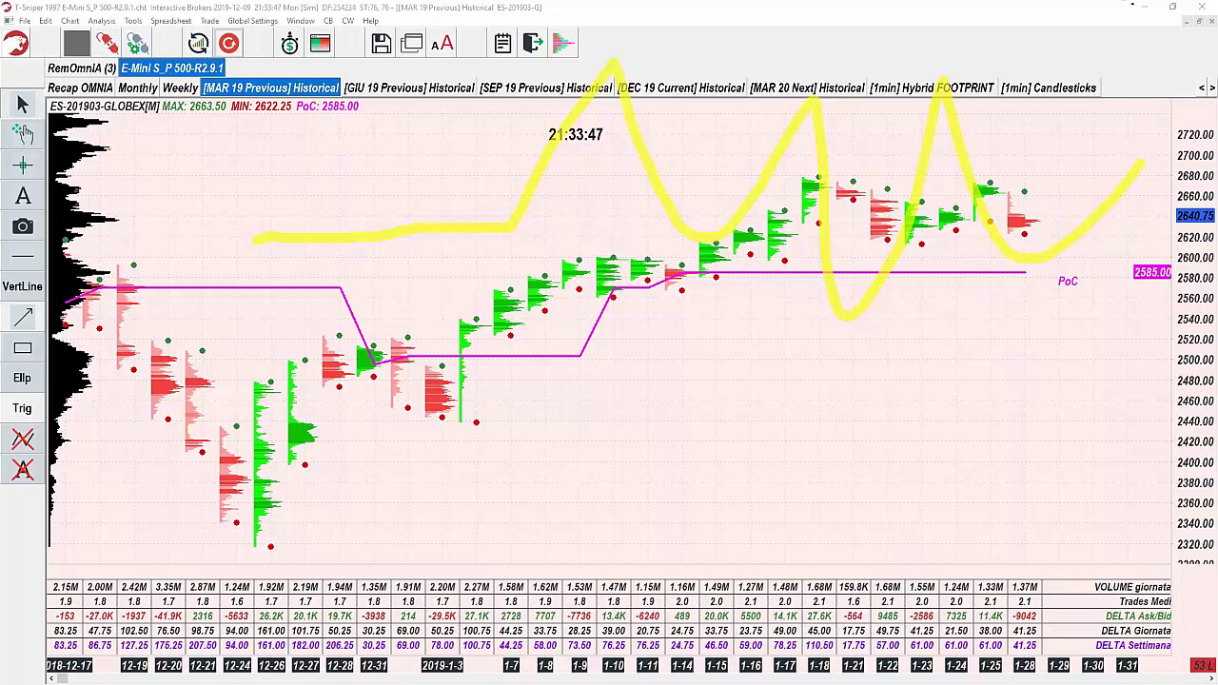
Step: Cross out the MAR 19 chart sketch with a large yellow X and clear all the marks
mouse_move(342, 186)
left_mouse_down()
mouse_move(702, 443)
mouse_move(947, 514)
left_mouse_up()
left_click_drag(273, 495, 779, 122)
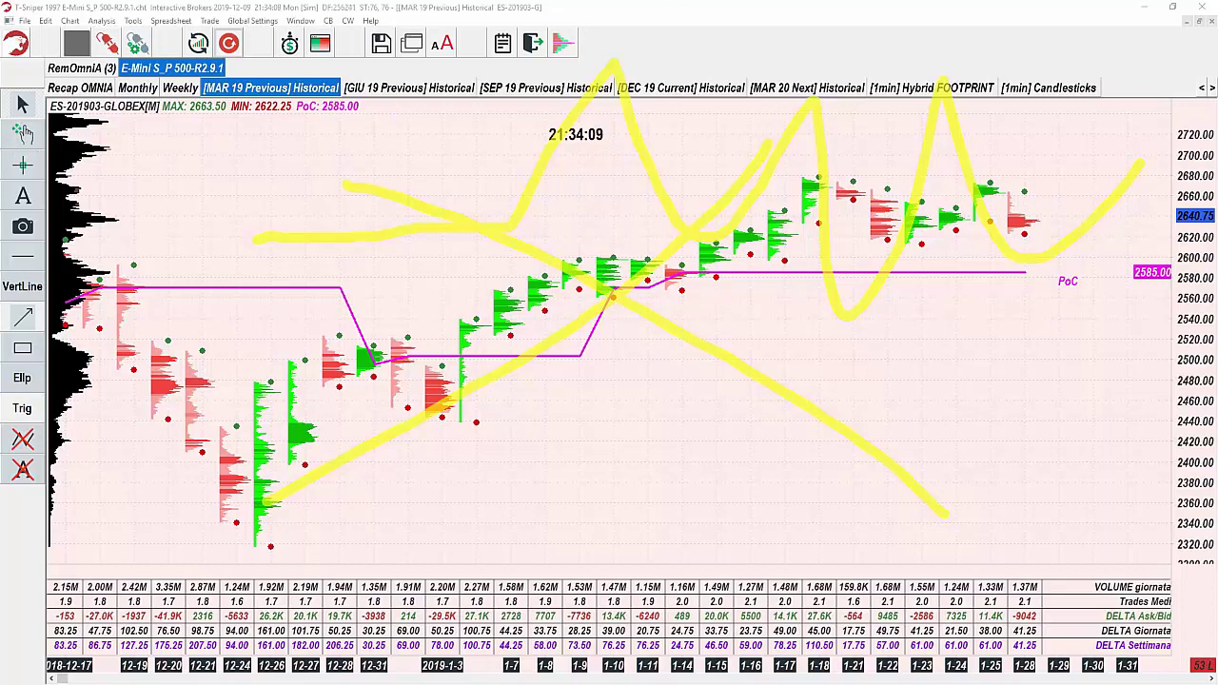
key("e")
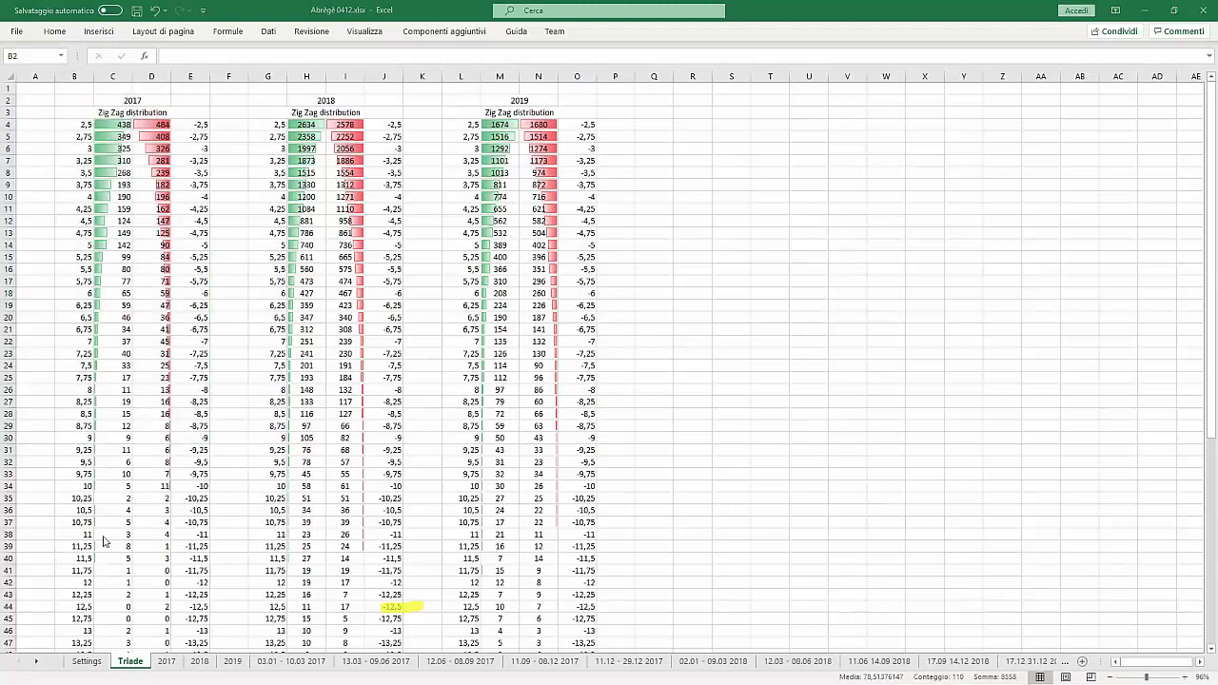
Step: Cross out the tail of the 2017 Zig Zag distribution, from about 12,75 to 20, with a yellow X and clear the marks
scroll(157, 538, "down", 10)
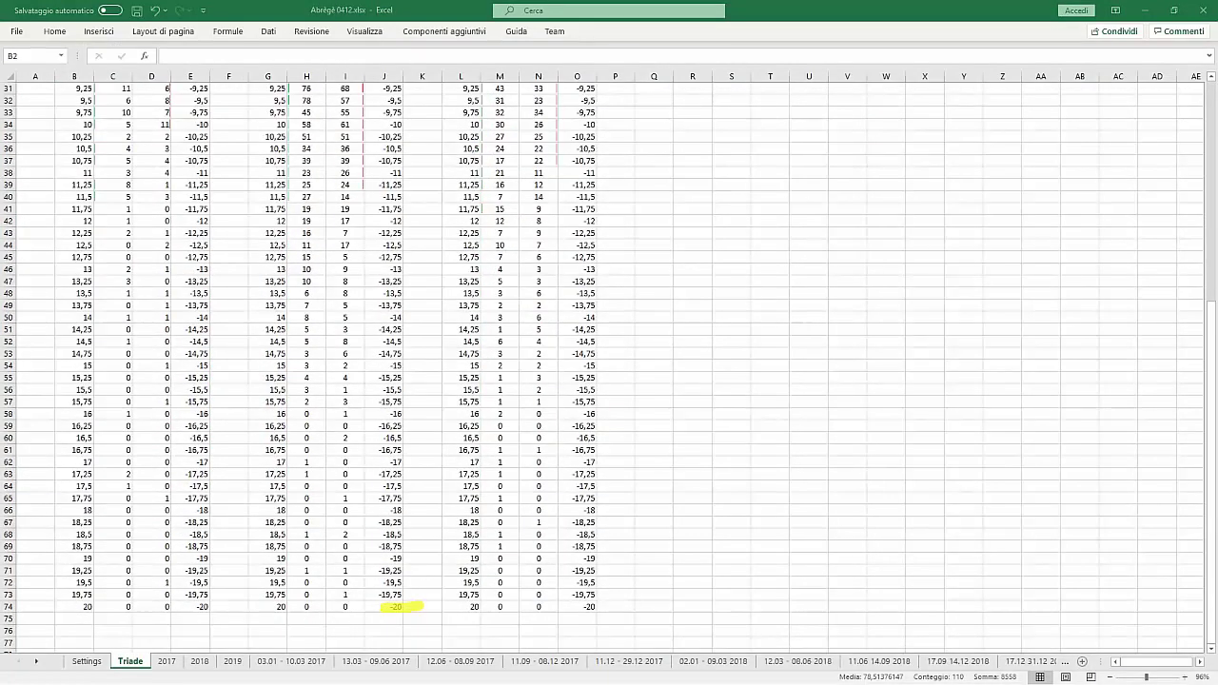
left_click_drag(219, 592, 76, 255)
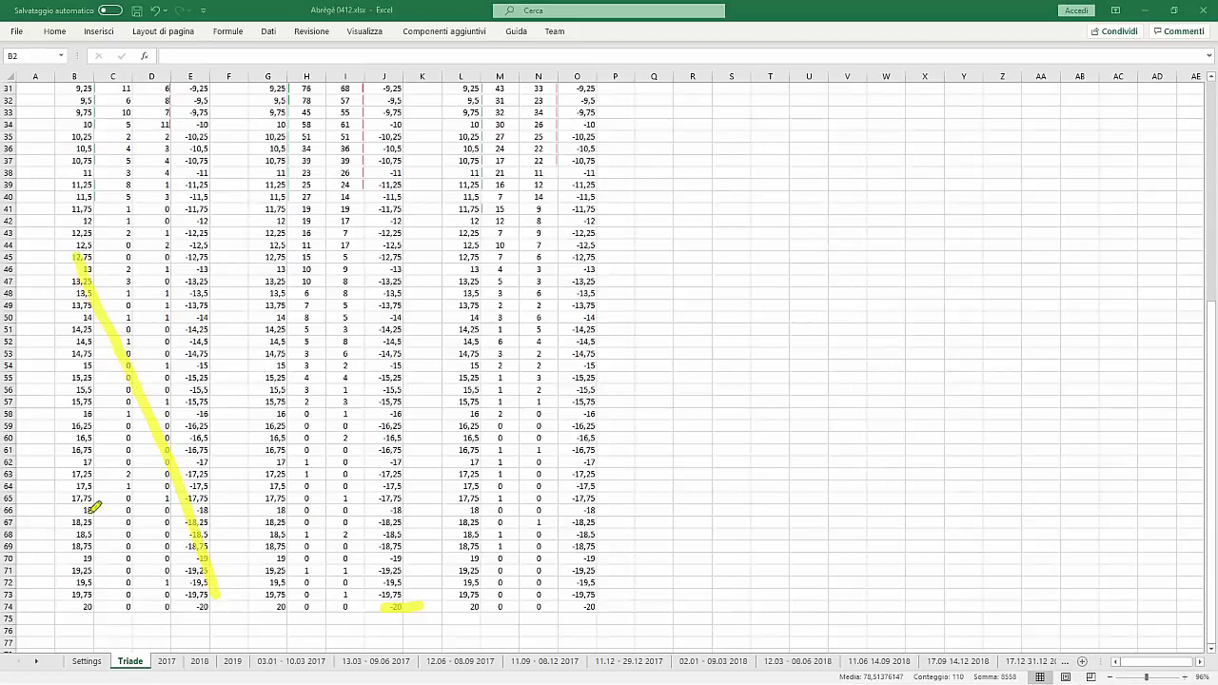
left_click(68, 612)
mouse_move(76, 537)
left_mouse_down()
mouse_move(167, 314)
mouse_move(214, 246)
left_mouse_up()
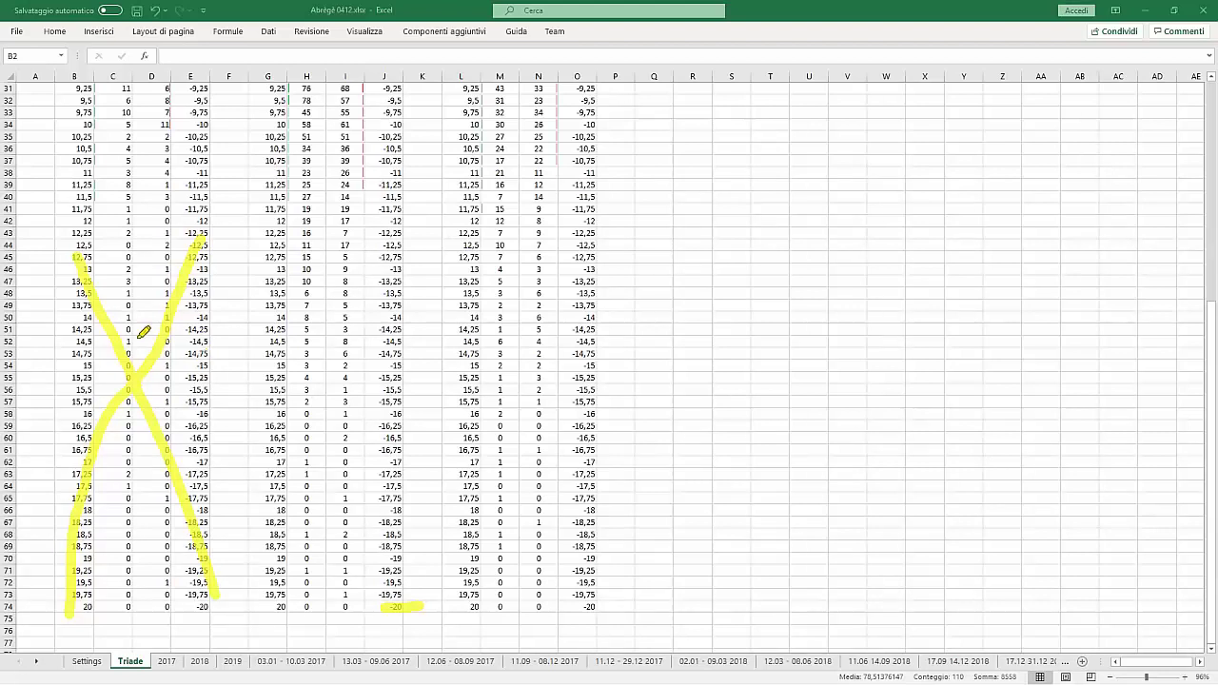
key("e")
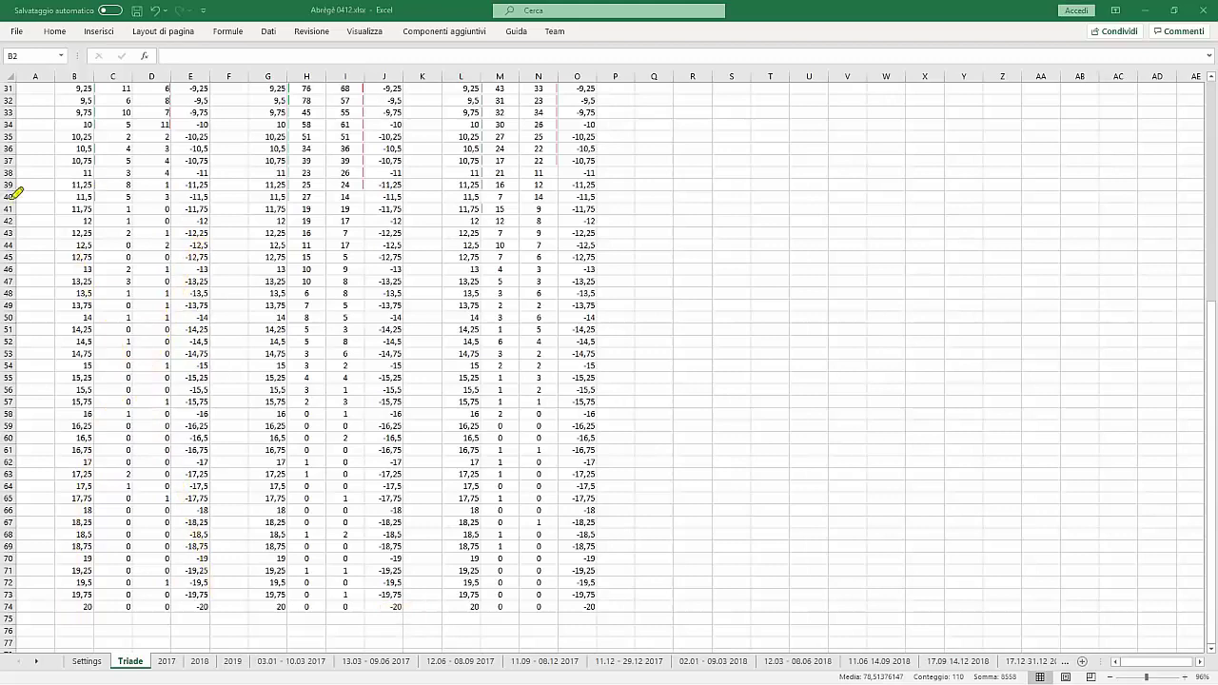
Step: Draw two yellow boxes in the empty cells beside the 2019 distribution and write 1:1 inside each
scroll(251, 222, "up", 8)
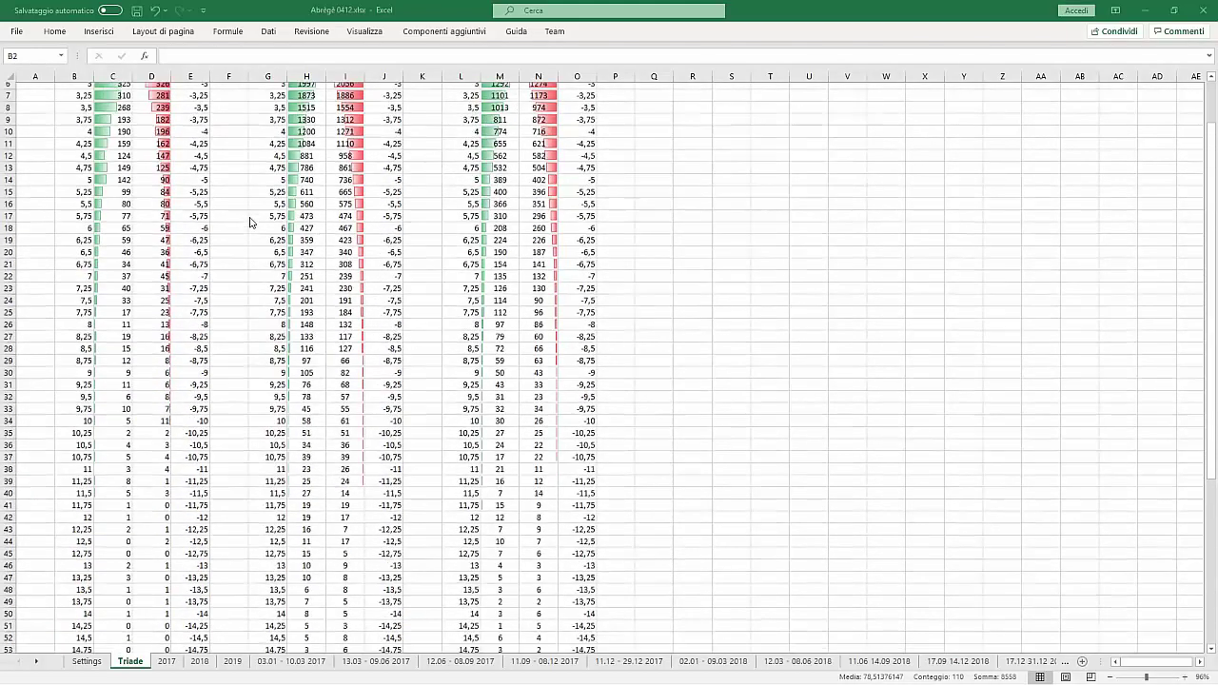
scroll(250, 222, "up", 2)
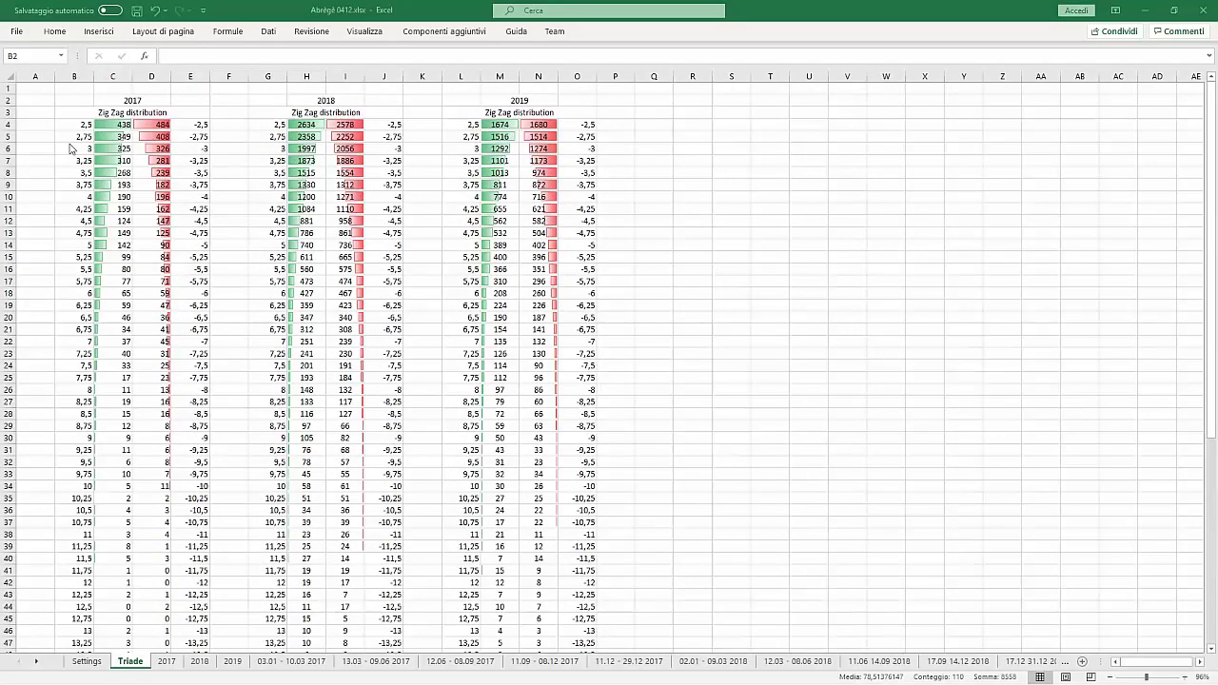
mouse_move(811, 189)
left_mouse_down()
mouse_move(696, 272)
mouse_move(831, 231)
mouse_move(826, 187)
mouse_move(1028, 228)
mouse_move(1011, 289)
mouse_move(886, 215)
mouse_move(886, 196)
left_mouse_up()
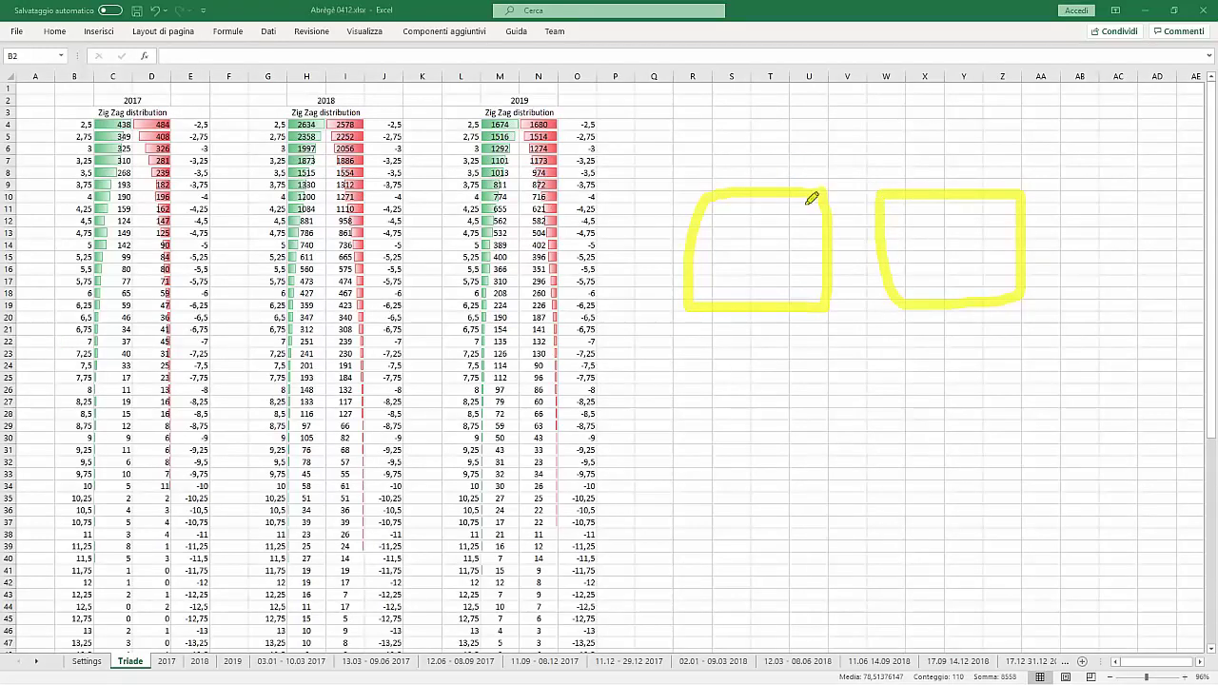
mouse_move(709, 252)
left_mouse_down()
mouse_move(751, 207)
mouse_move(744, 274)
mouse_move(807, 278)
left_mouse_up()
left_click(762, 268)
left_click(761, 246)
mouse_move(909, 252)
left_mouse_down()
mouse_move(933, 217)
mouse_move(928, 259)
mouse_move(981, 224)
mouse_move(992, 269)
left_mouse_up()
left_click(950, 255)
left_click(949, 230)
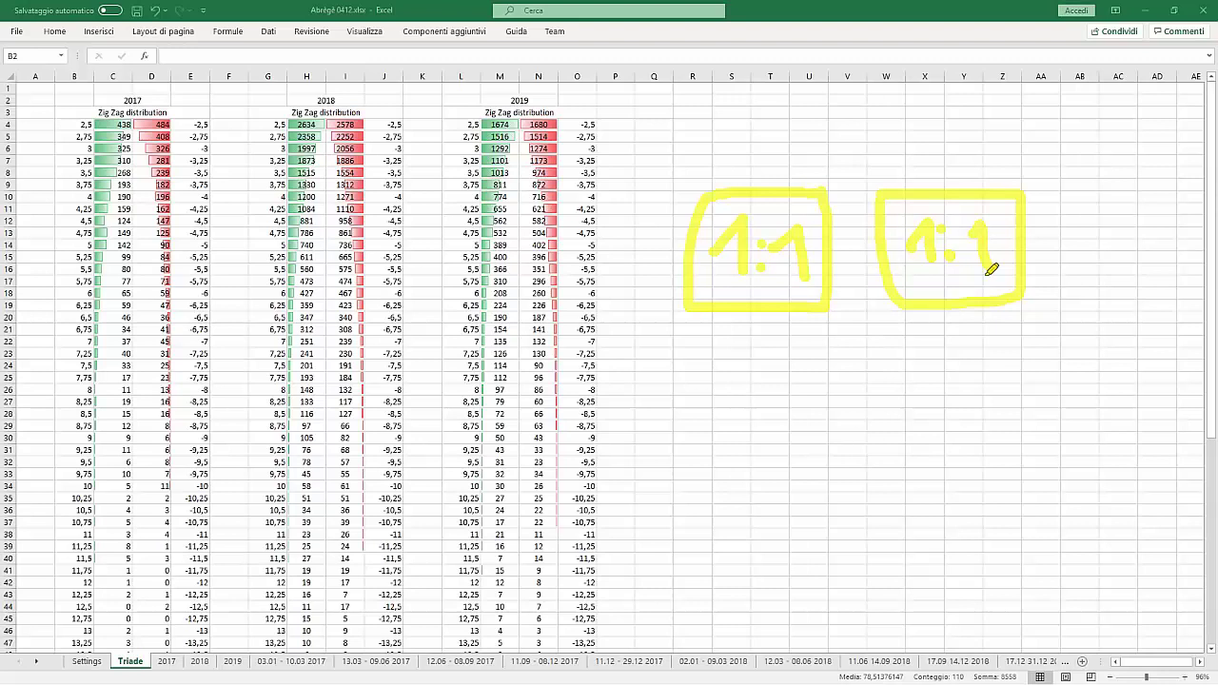
Step: Add a small angular mark above the first 1:1 box and draw a short and a long end-ticked line below the boxes
left_click_drag(714, 190, 761, 147)
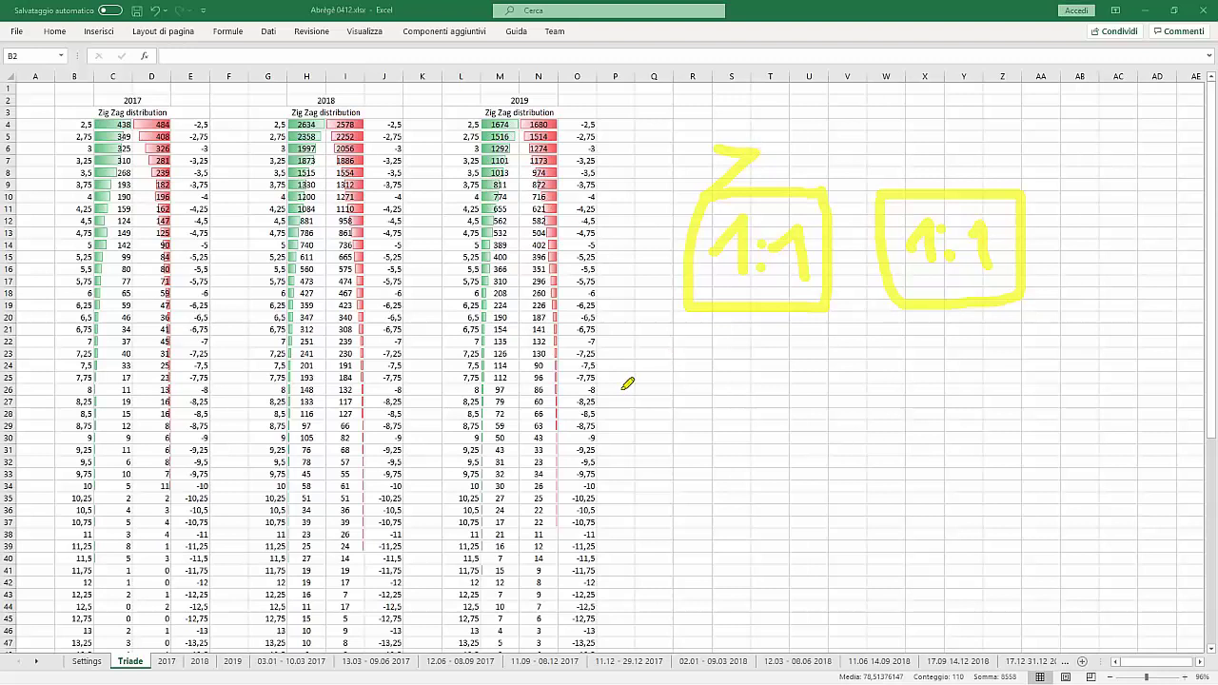
mouse_move(635, 388)
left_mouse_down()
mouse_move(783, 384)
mouse_move(773, 411)
left_mouse_up()
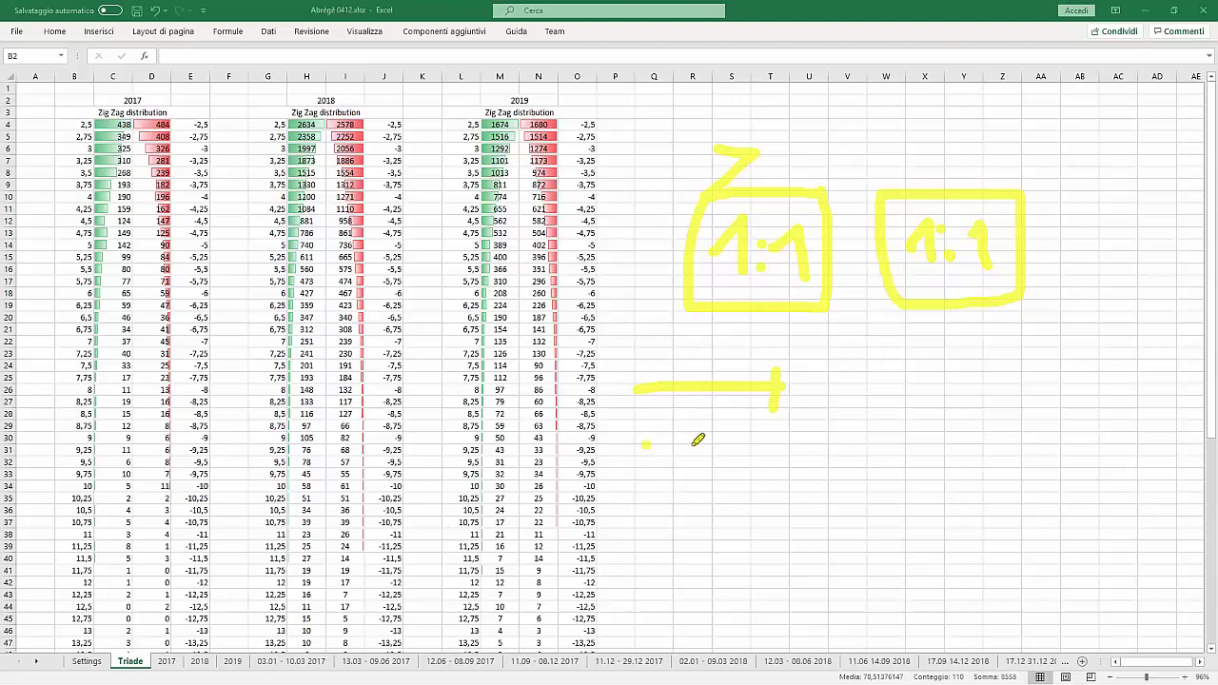
mouse_move(645, 445)
left_mouse_down()
mouse_move(1030, 443)
mouse_move(1028, 463)
left_mouse_up()
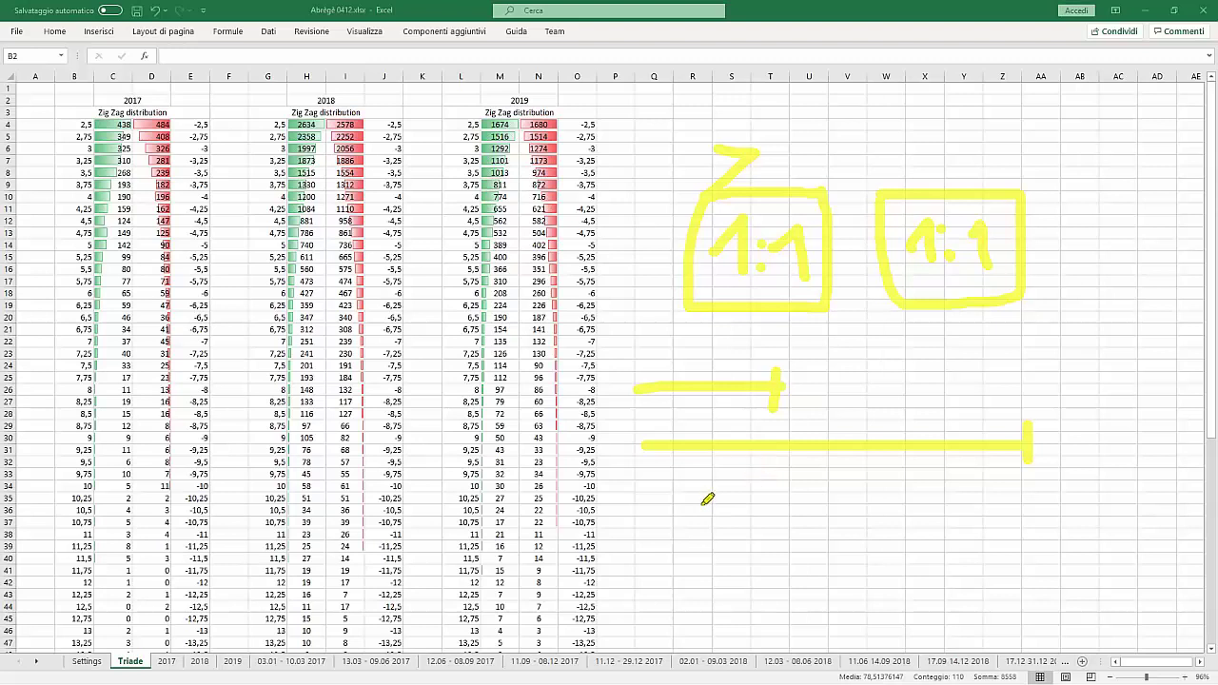
Step: Cross out both 1:1 boxes and the two lines below them with large yellow X marks
left_click_drag(698, 236, 838, 339)
mouse_move(699, 310)
left_mouse_down()
mouse_move(874, 162)
mouse_move(1028, 274)
left_mouse_up()
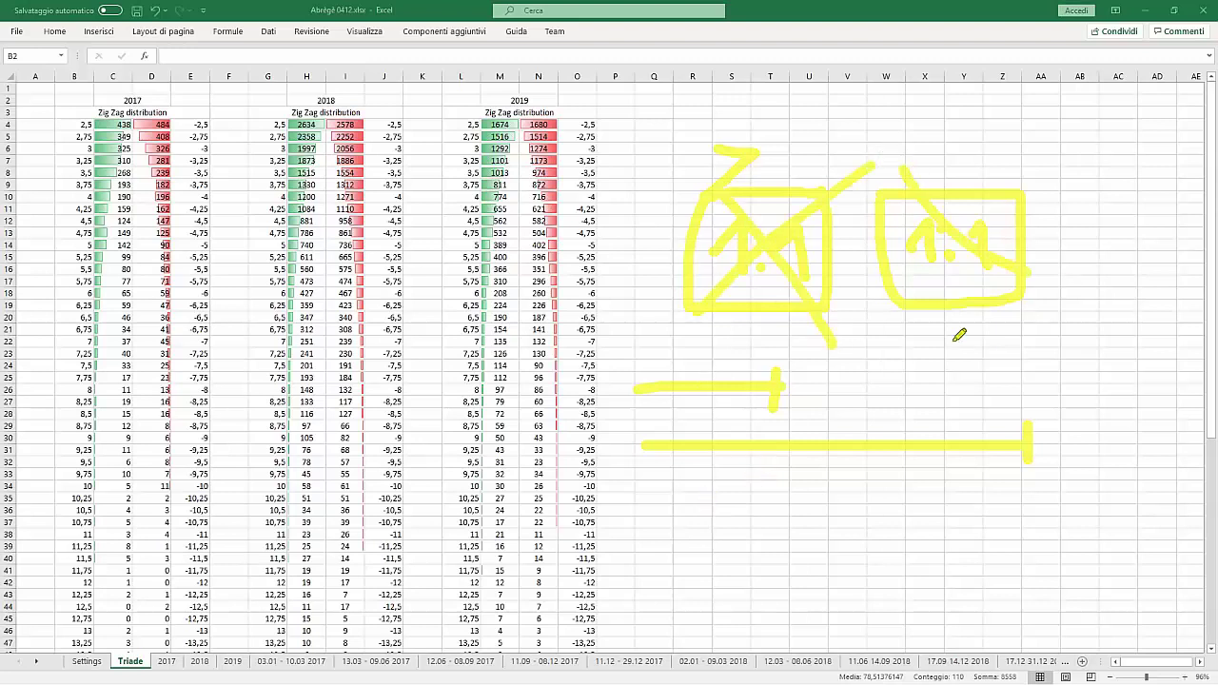
left_click_drag(931, 318, 1071, 154)
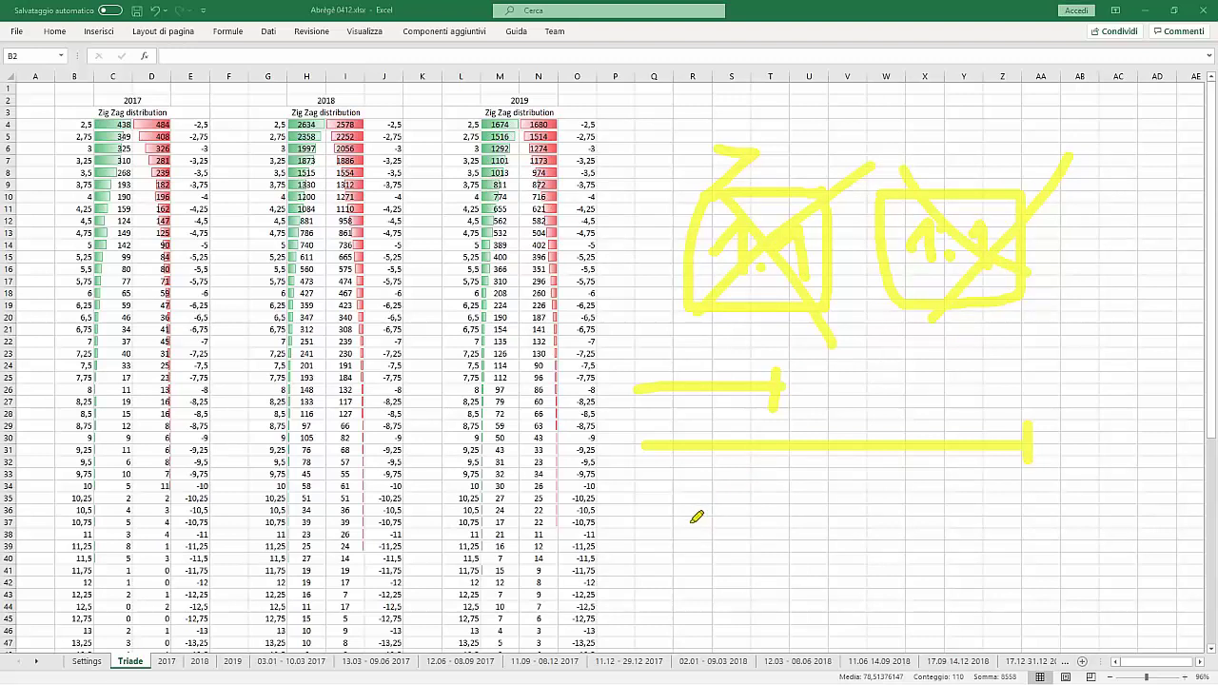
left_click_drag(704, 522, 915, 350)
left_click_drag(761, 388, 1004, 524)
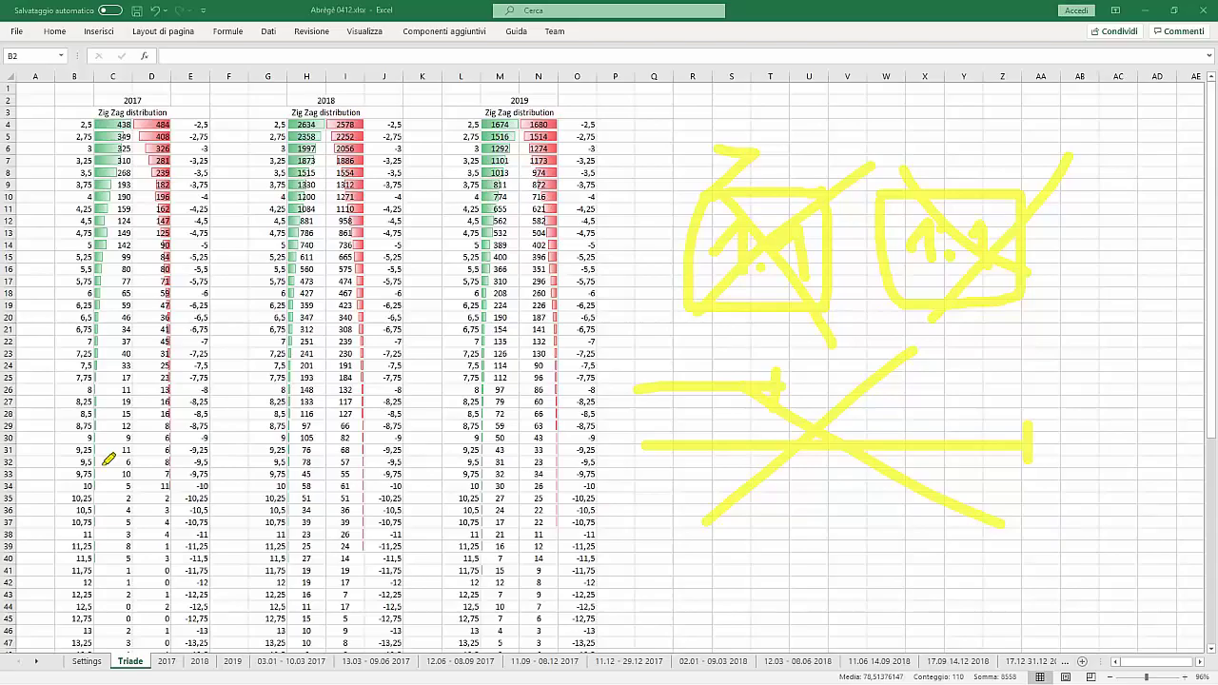
Step: Switch to the T-Sniper MAR 19 chart, clear the old marks, and highlight several levels along the black volume profile in yellow
key("alt+Tab")
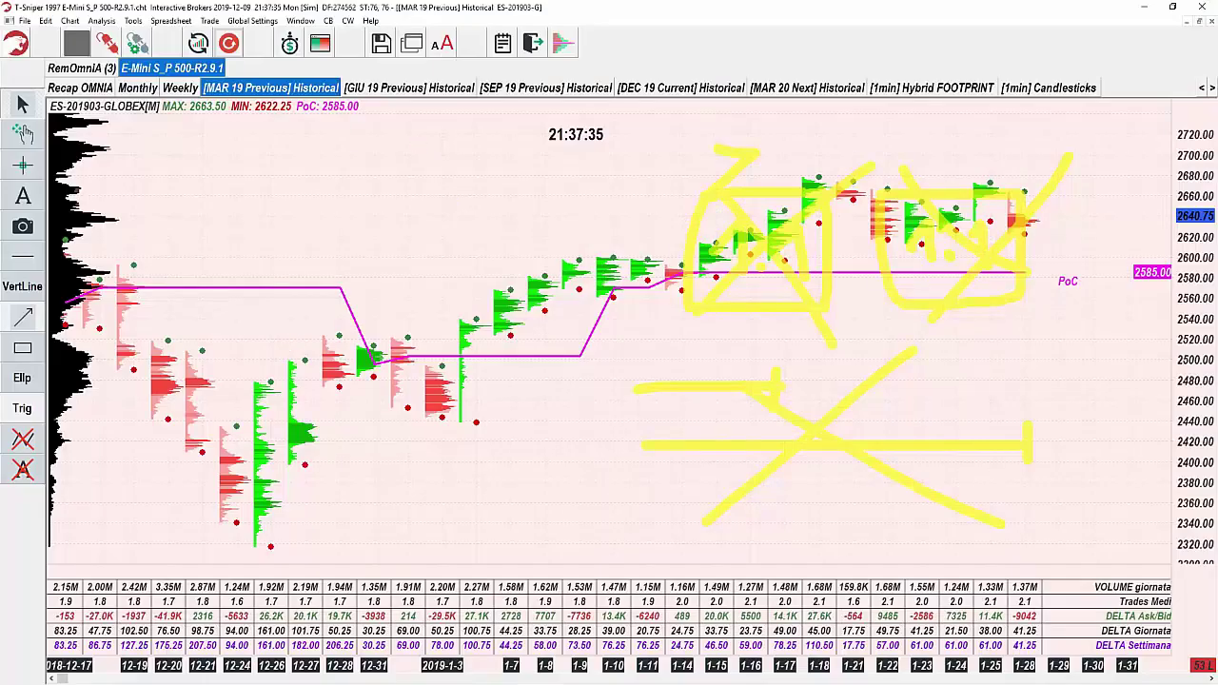
key("e")
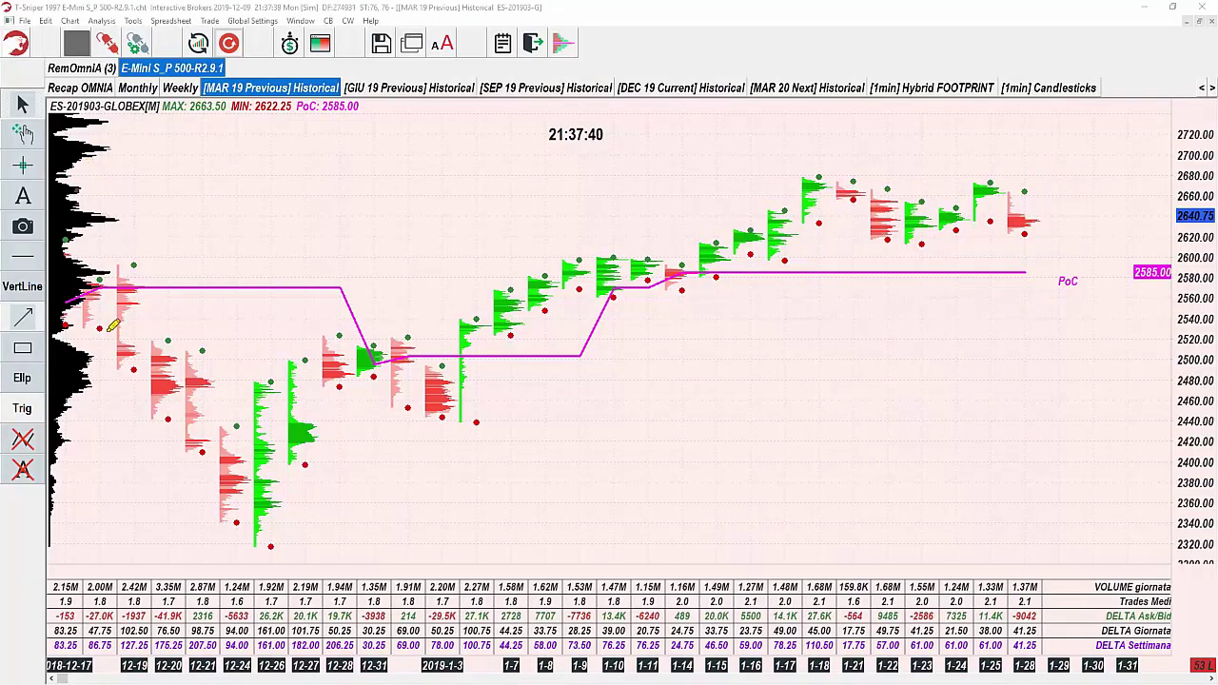
left_click_drag(82, 399, 80, 348)
left_click_drag(95, 284, 99, 297)
left_click_drag(84, 219, 86, 232)
left_click_drag(76, 162, 76, 175)
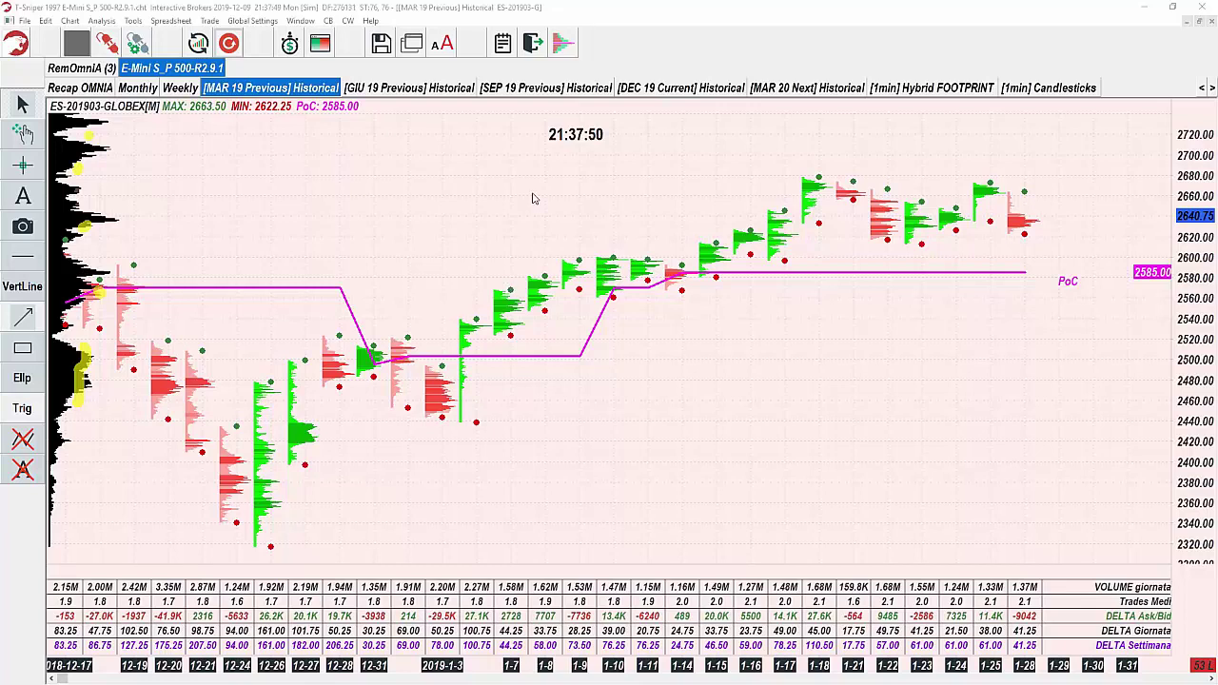
Step: View the E.T.G.R[10ticks] FOOTPRINT chart and the E.T.G.R[5ticks] FOOTPRINT chart
left_click(183, 88)
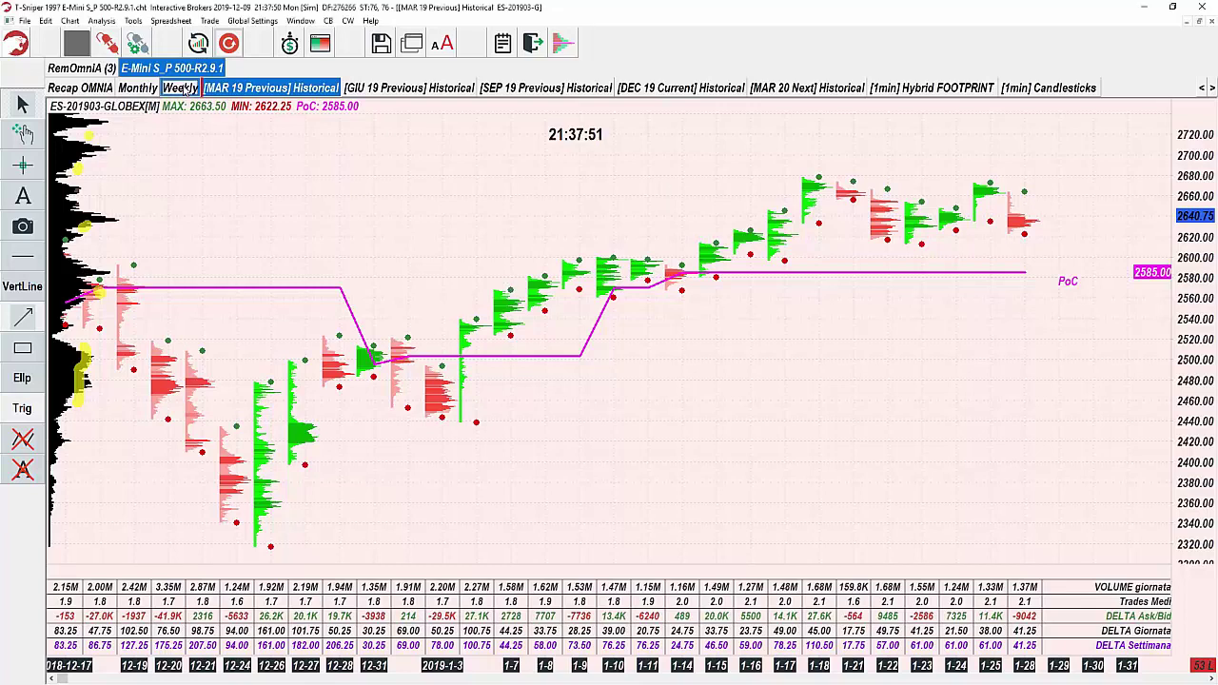
left_click(271, 87)
left_click(1024, 88)
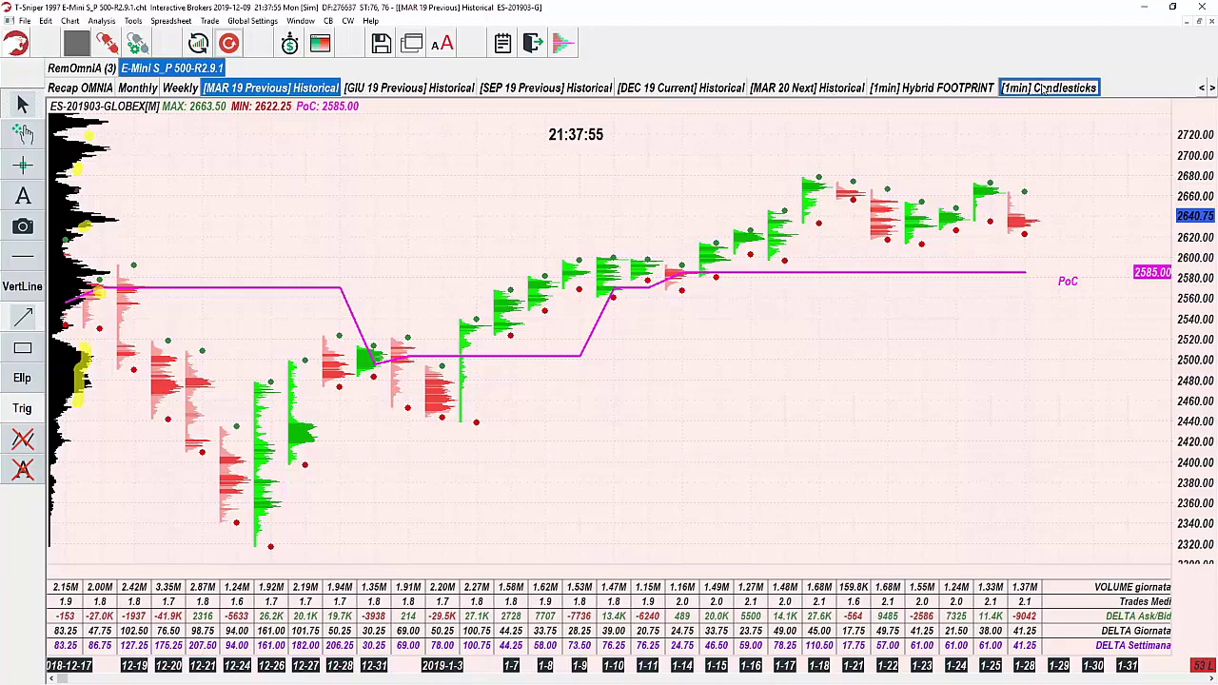
left_click(1212, 88)
left_click(1212, 88)
left_click(1211, 88)
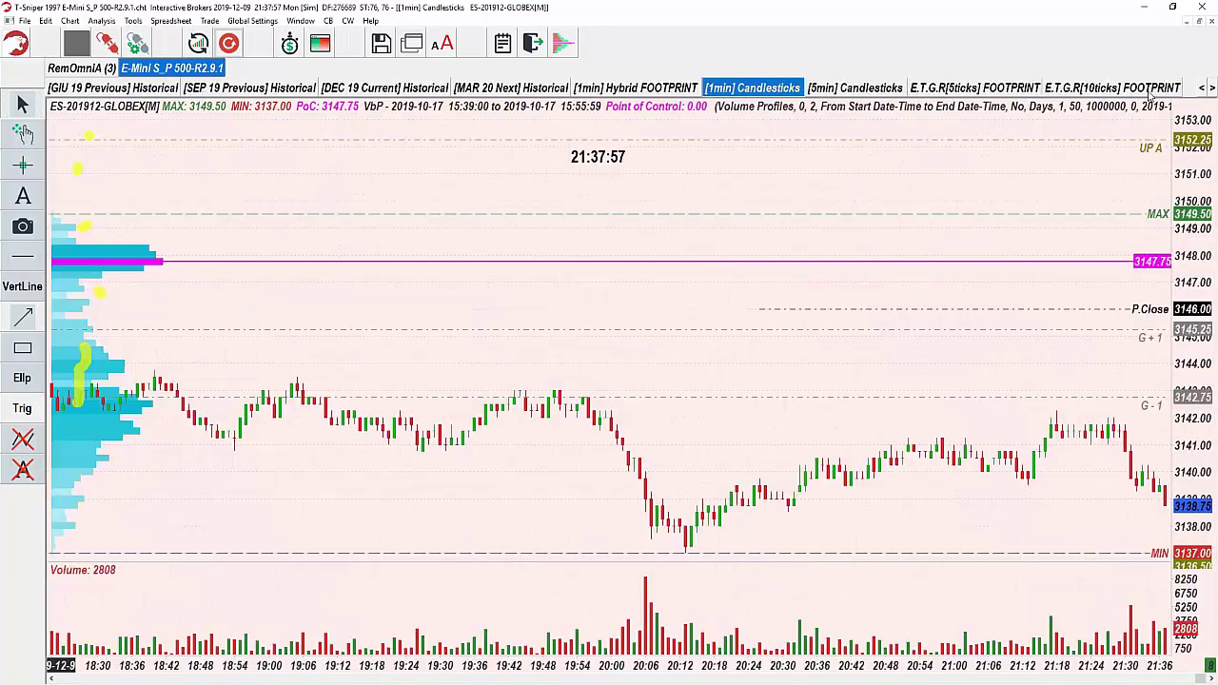
left_click(1104, 87)
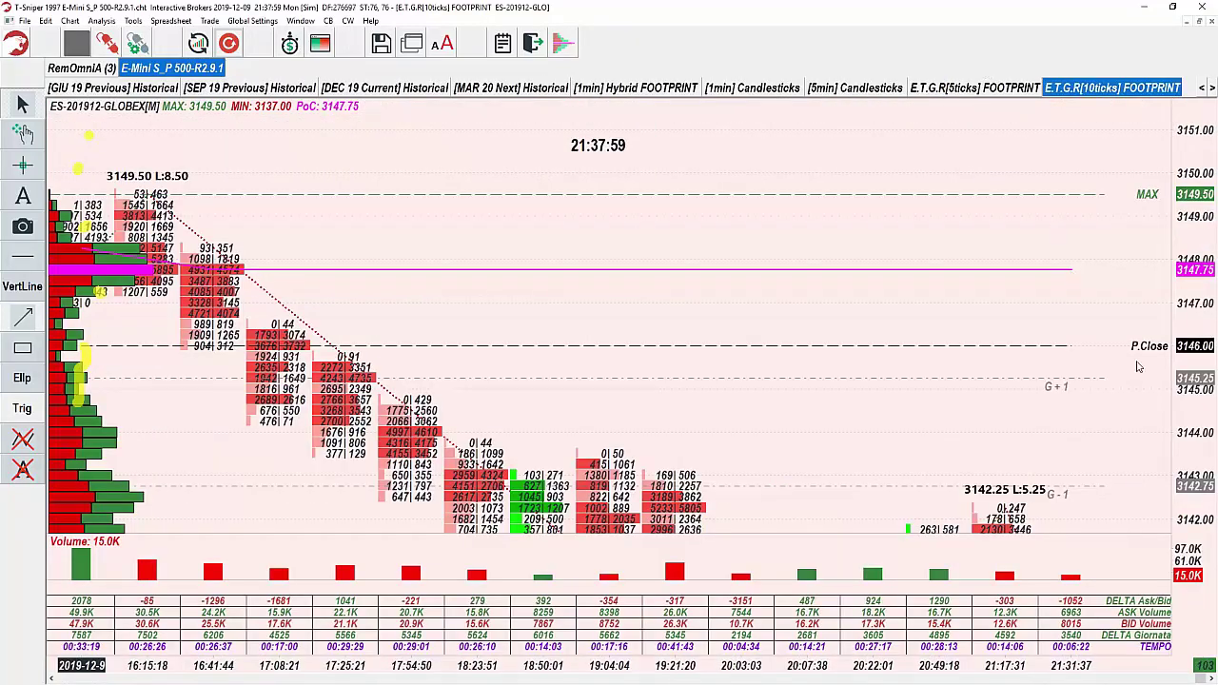
left_click(971, 88)
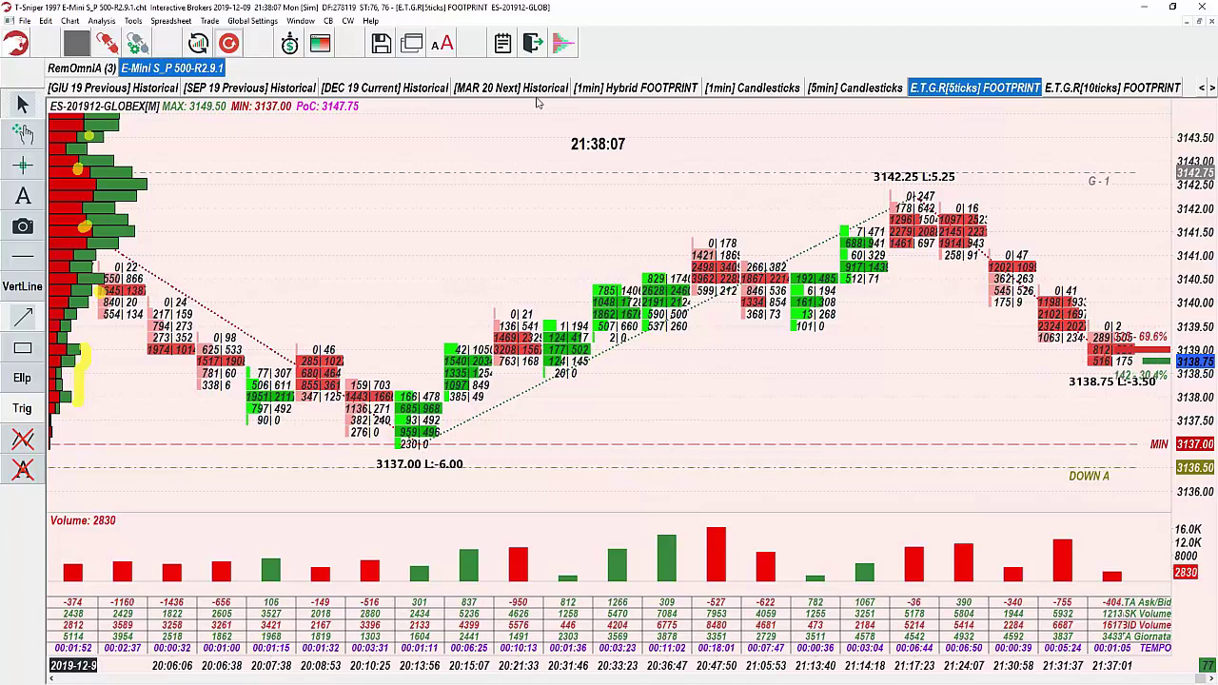
Step: On the [1min] Candlesticks chart, mark the small swings before 19:25 with short yellow strokes and sketch two diverging curves over the latest candles
left_click(746, 85)
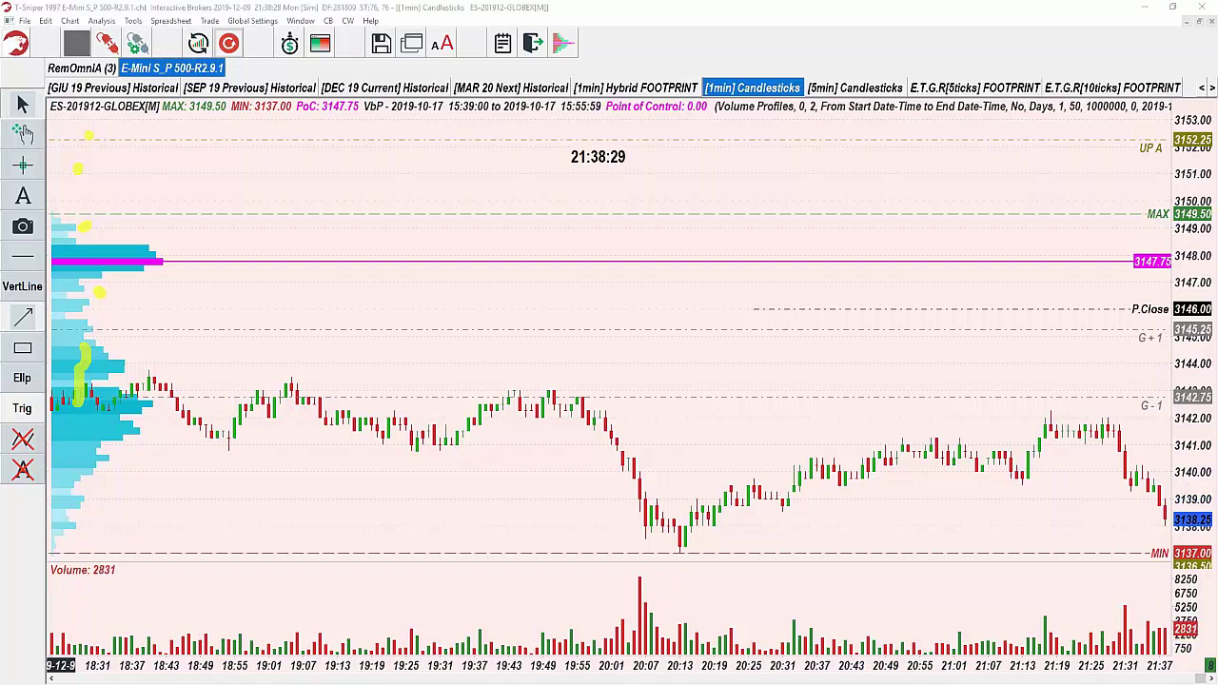
key("alt+Tab")
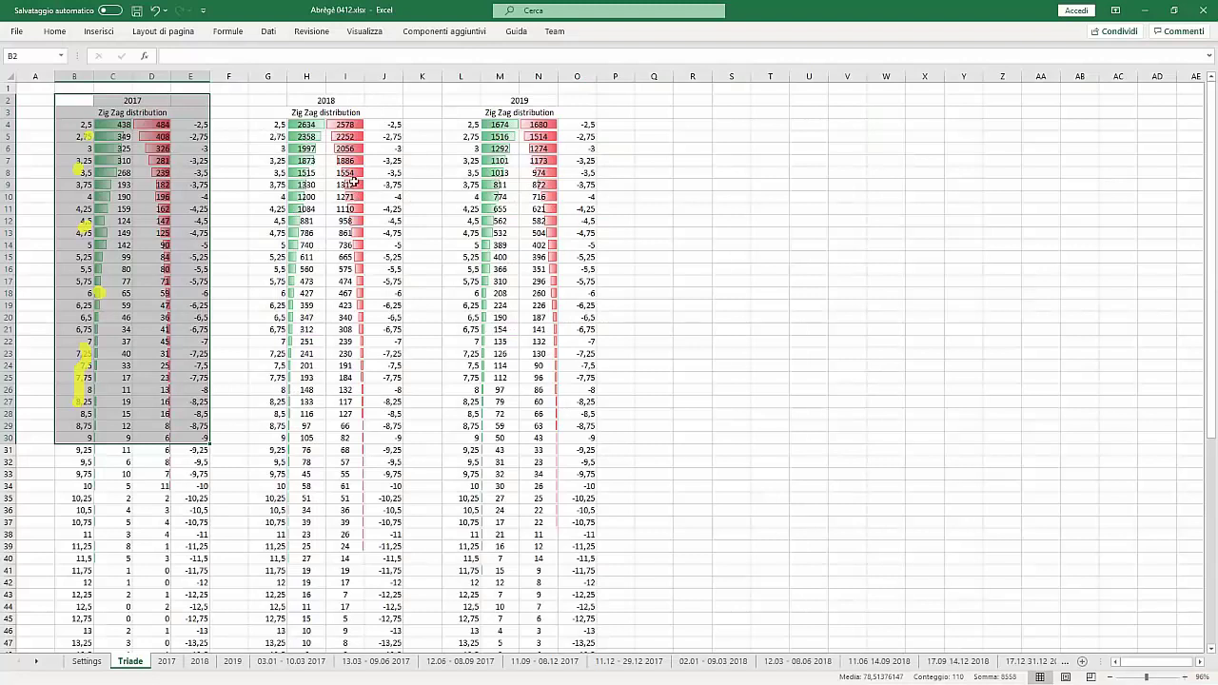
left_click(1145, 10)
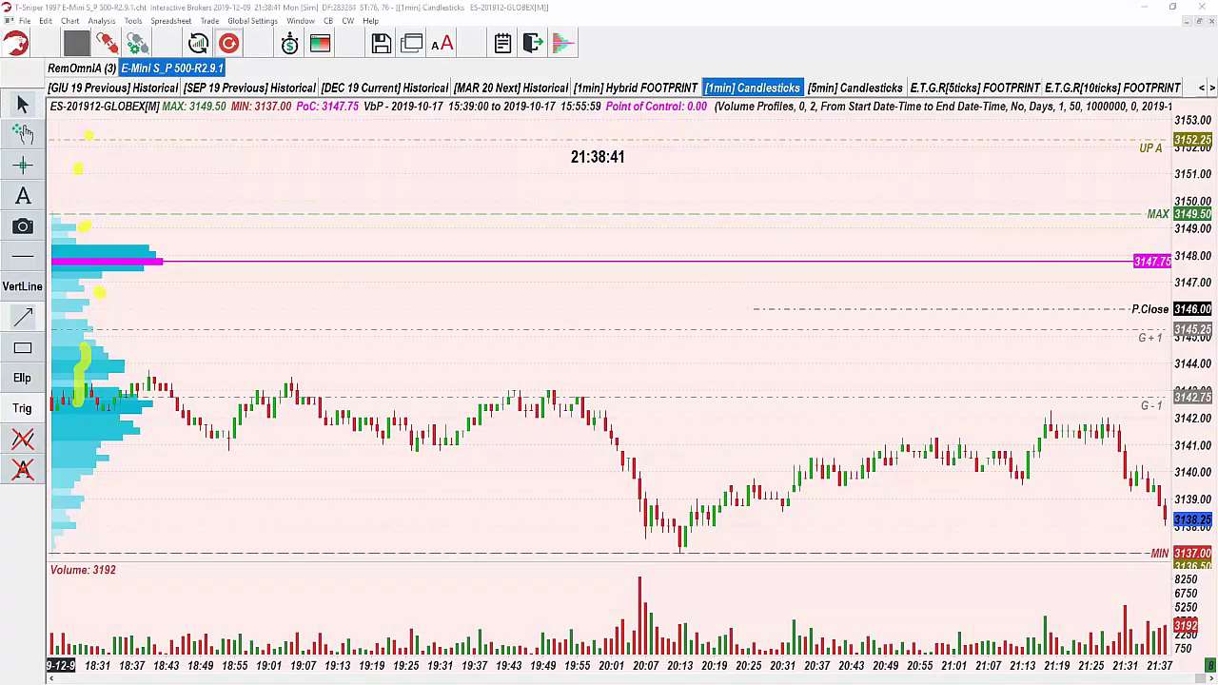
left_click_drag(400, 417, 381, 430)
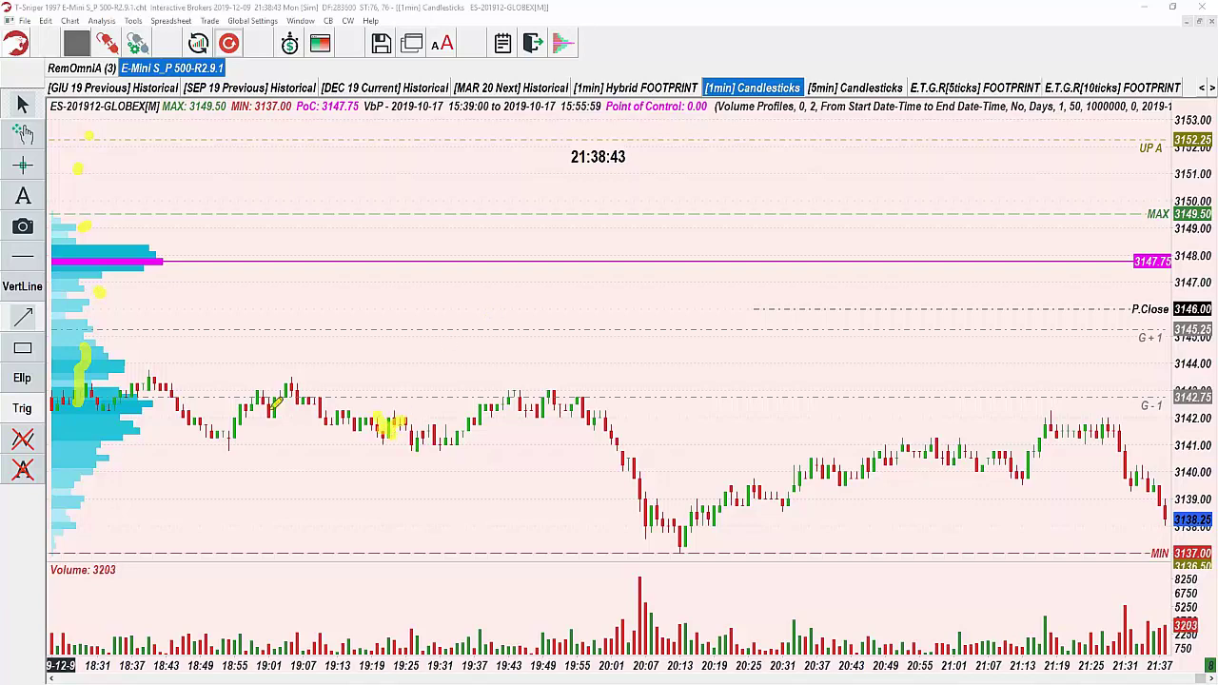
left_click_drag(204, 419, 261, 394)
mouse_move(160, 423)
left_mouse_down()
mouse_move(195, 386)
mouse_move(100, 408)
left_mouse_up()
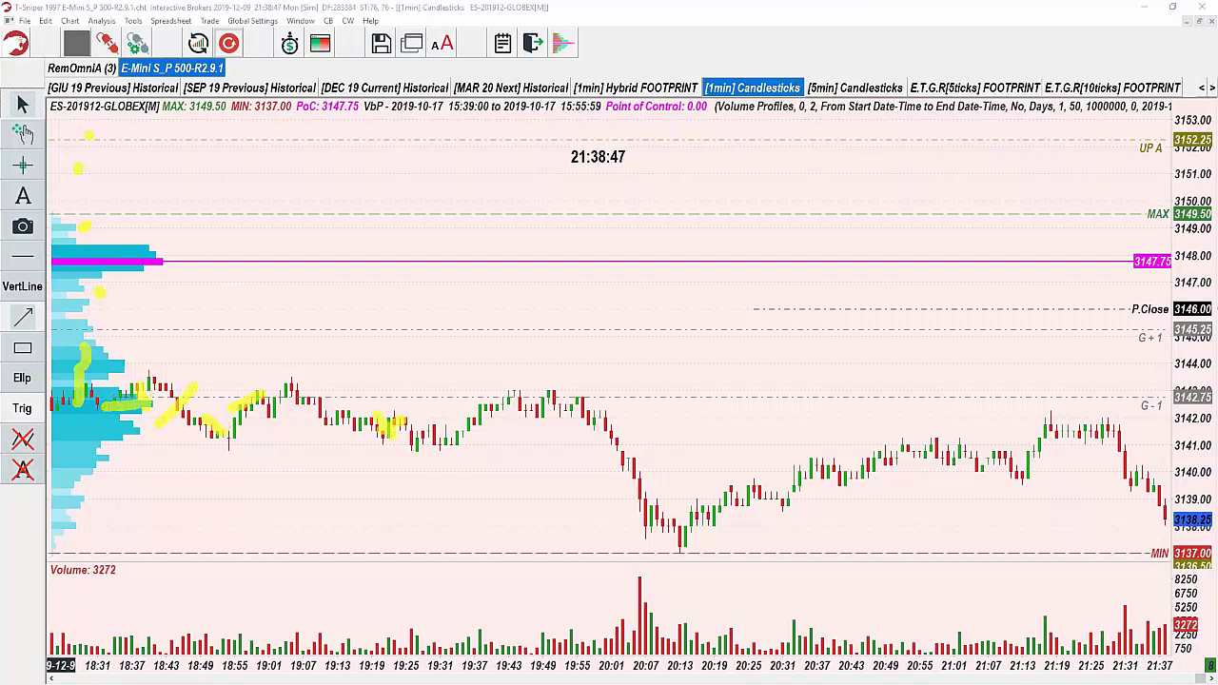
left_click_drag(1104, 455, 1130, 354)
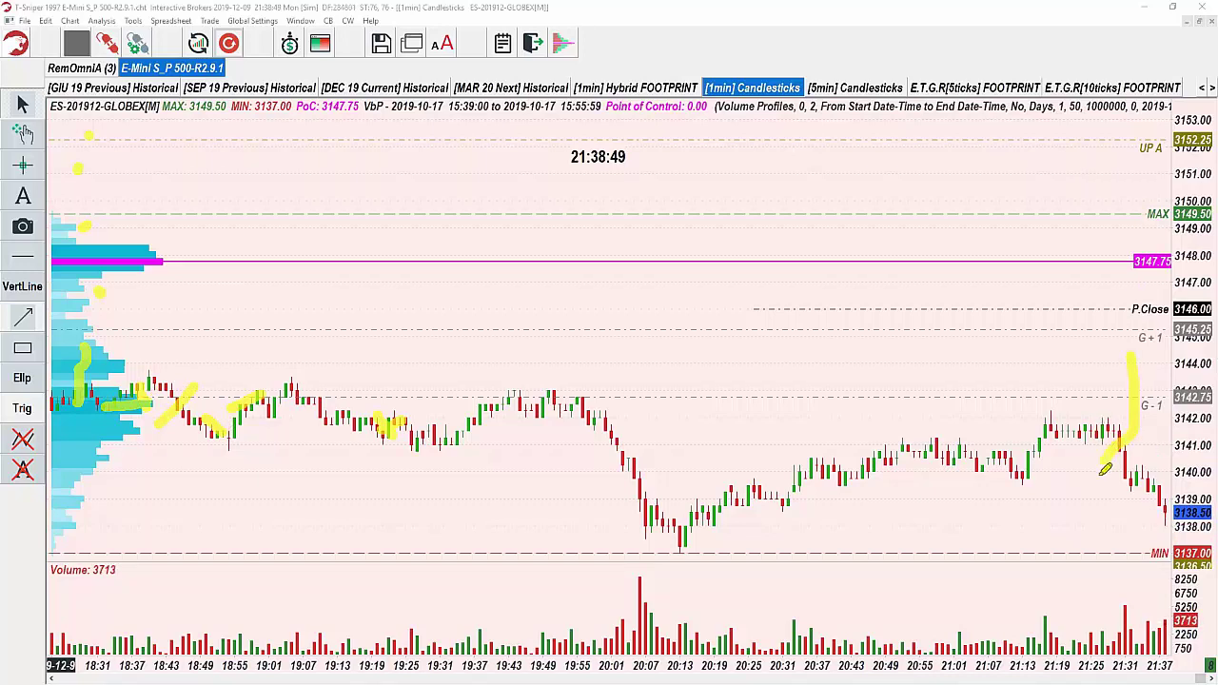
left_click_drag(1087, 471, 1163, 550)
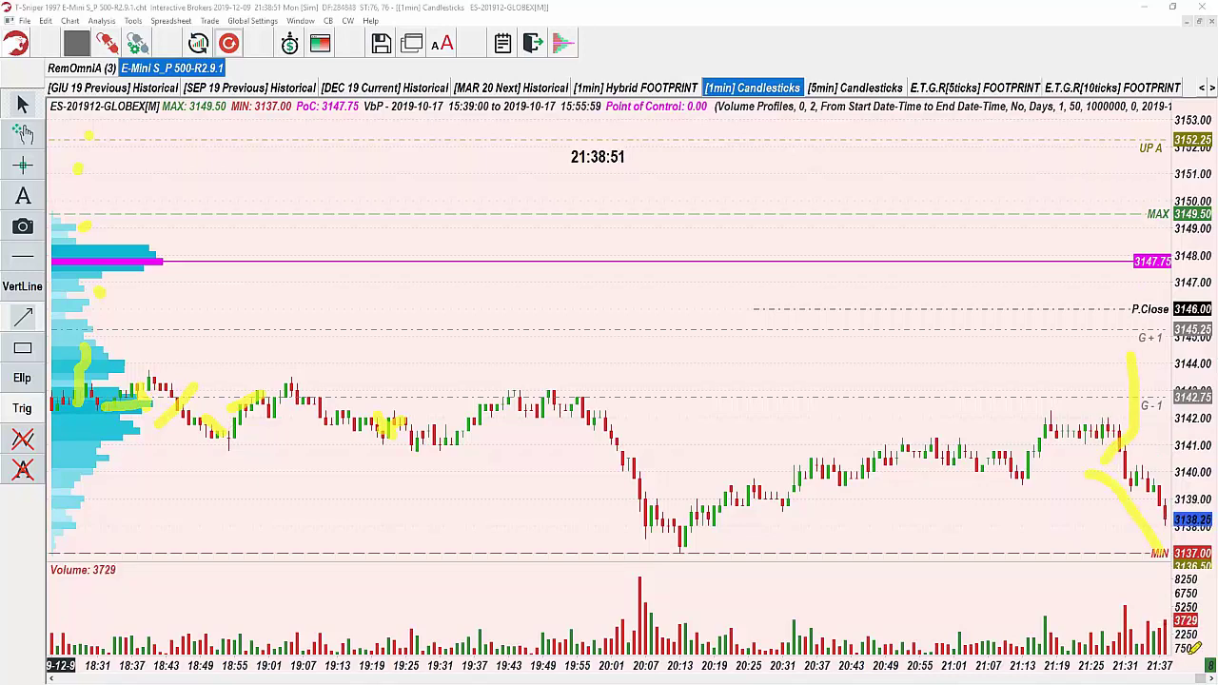